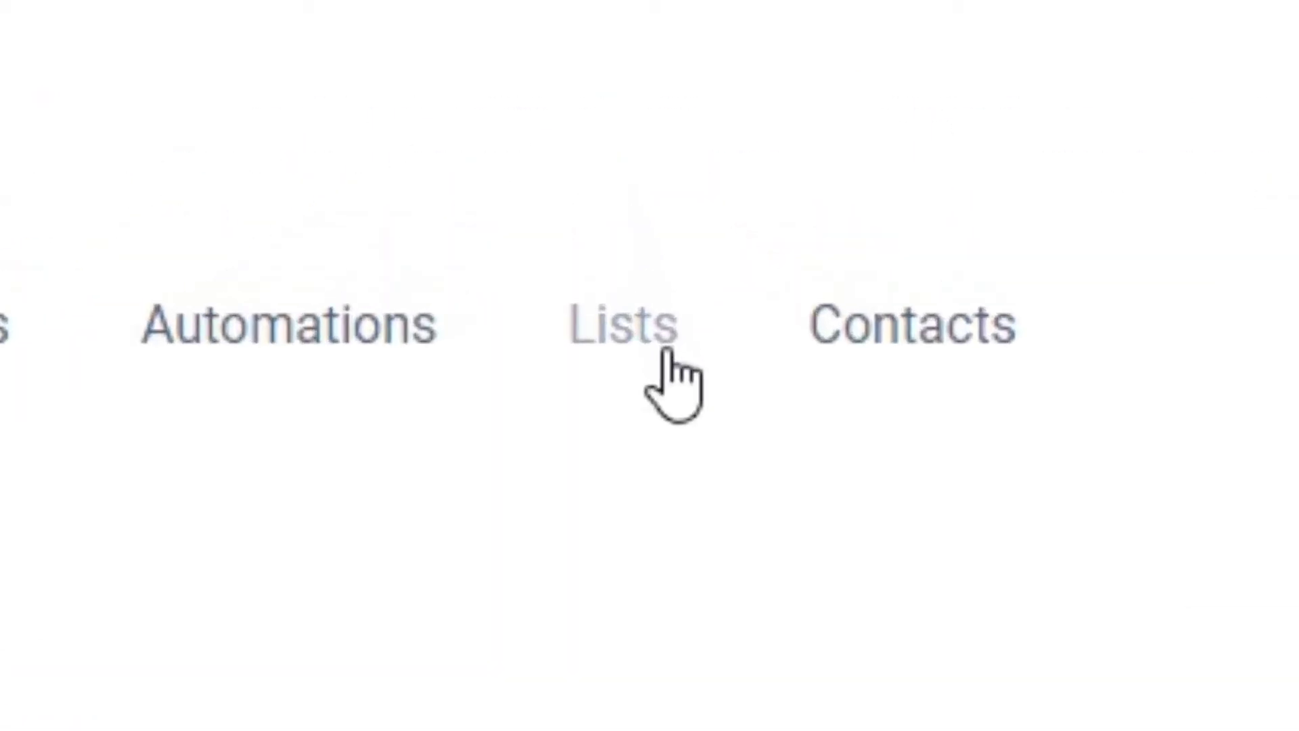
Step: Open the Lists page to see the existing Landing Page List with 0 recipients
{"action": "left_click", "coordinate": [667, 353]}
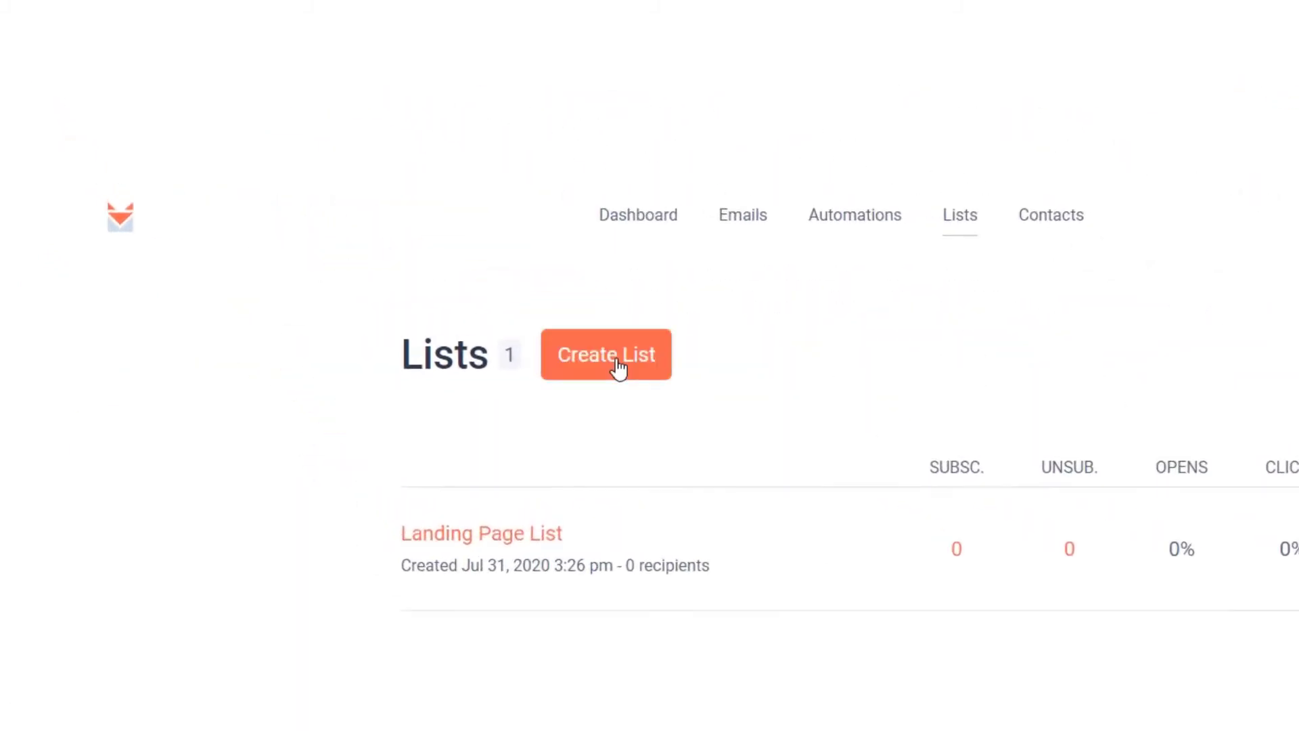
Step: Create a new contact list named 'SendFox'
{"action": "left_click", "coordinate": [609, 362]}
{"action": "left_click", "coordinate": [540, 285]}
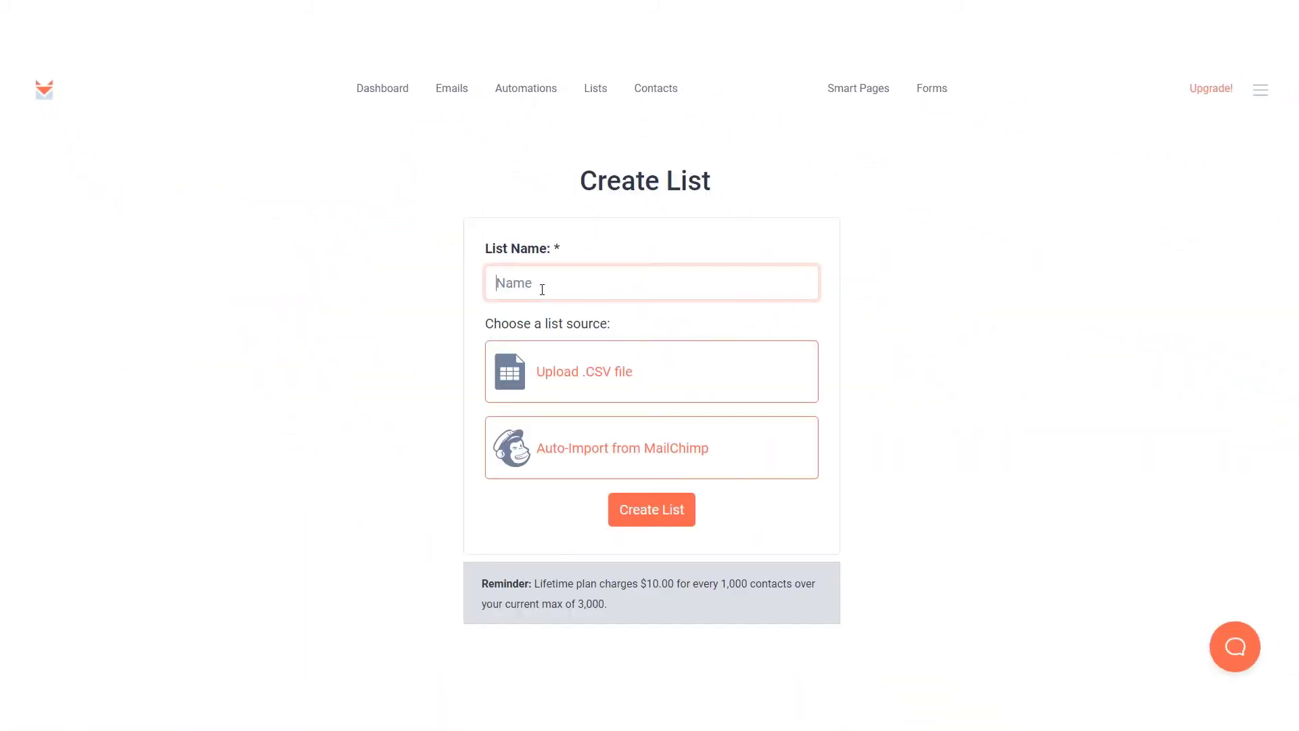
{"action": "type", "text": "SendFox"}
{"action": "left_click", "coordinate": [670, 517]}
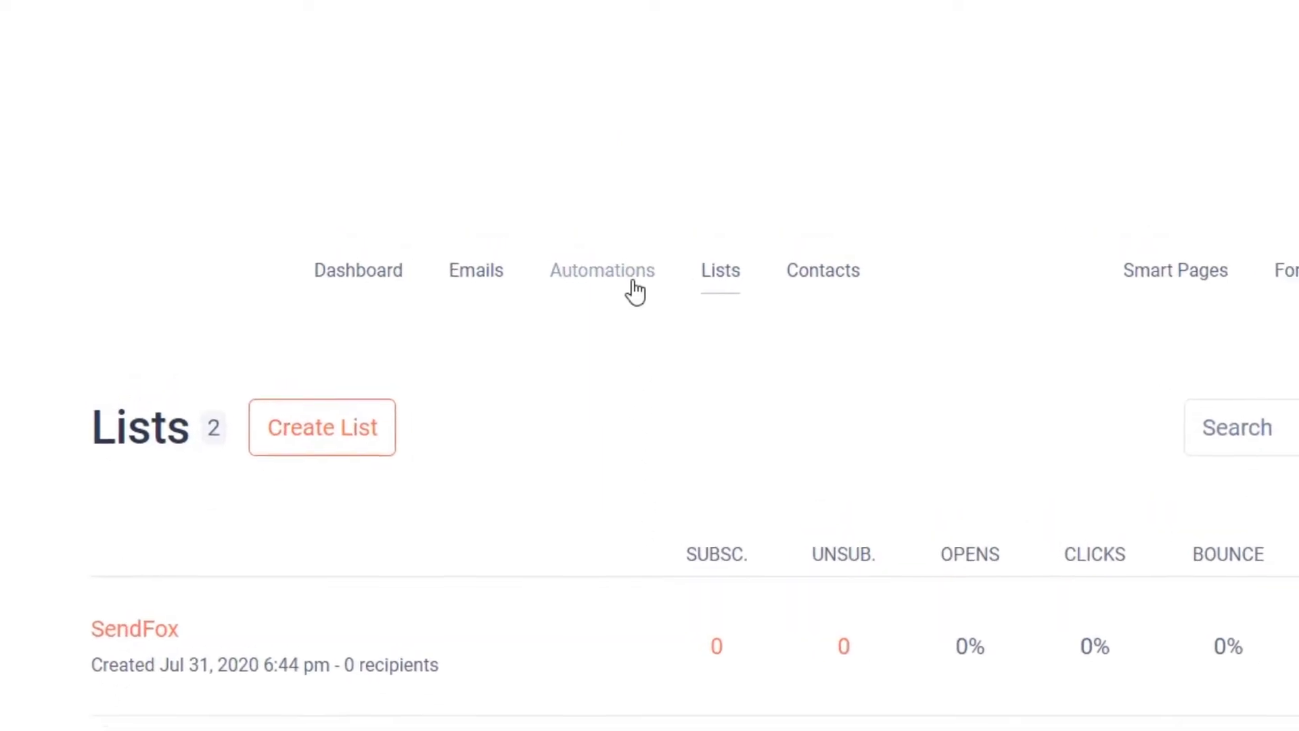
{"action": "left_click", "coordinate": [648, 306]}
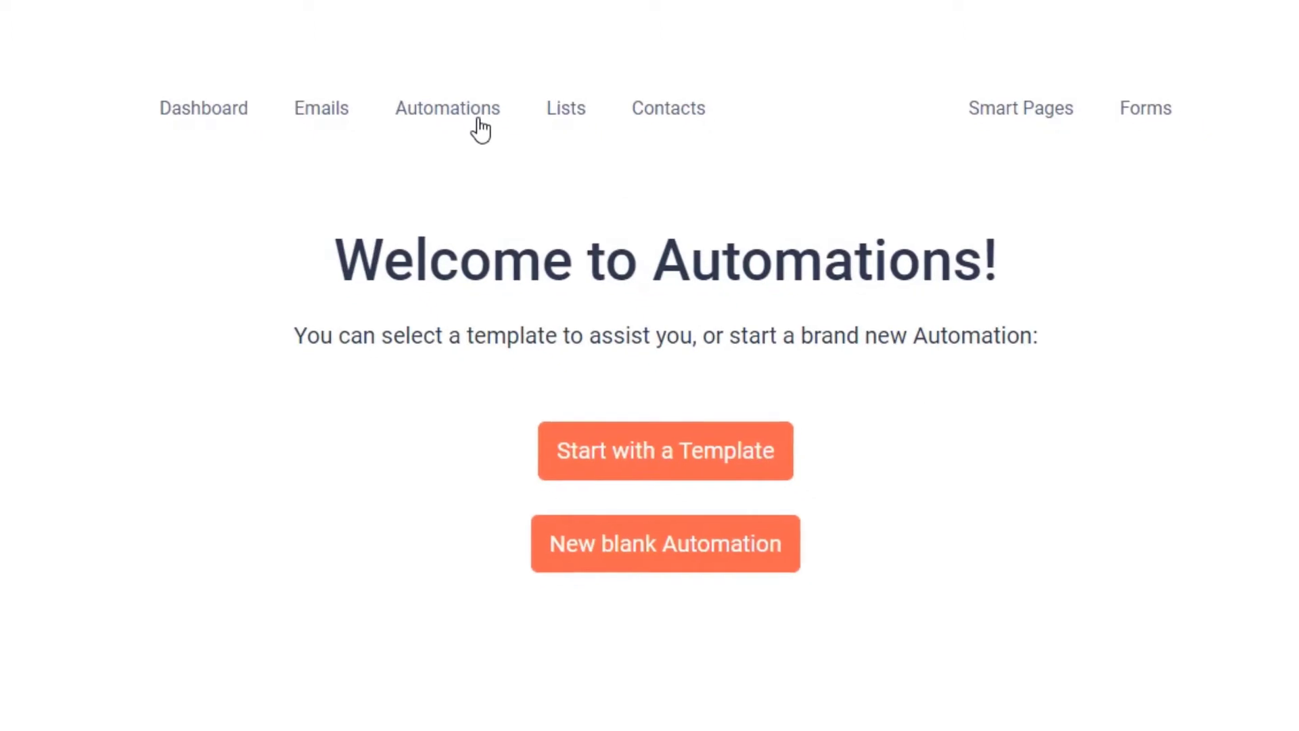
Step: Start a blank automation triggered by contacts added to the SendFox list
{"action": "left_click", "coordinate": [651, 567]}
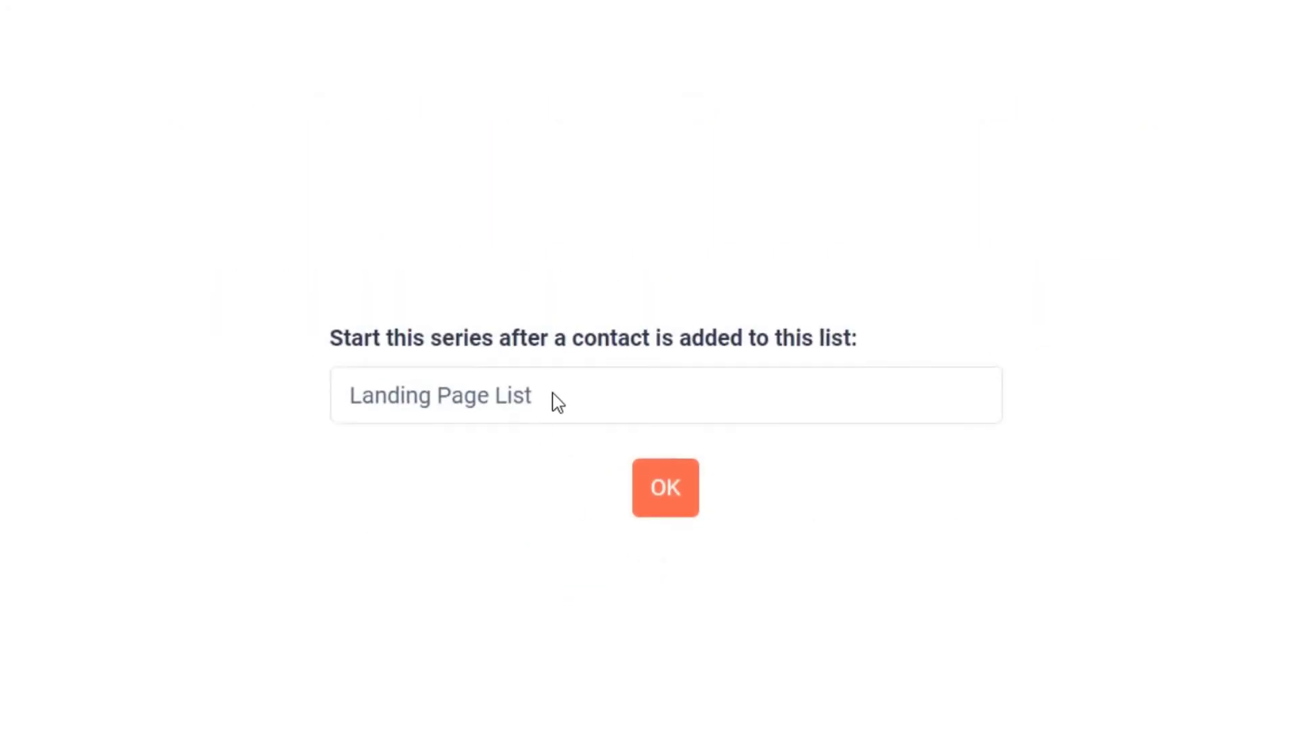
{"action": "left_click", "coordinate": [551, 397]}
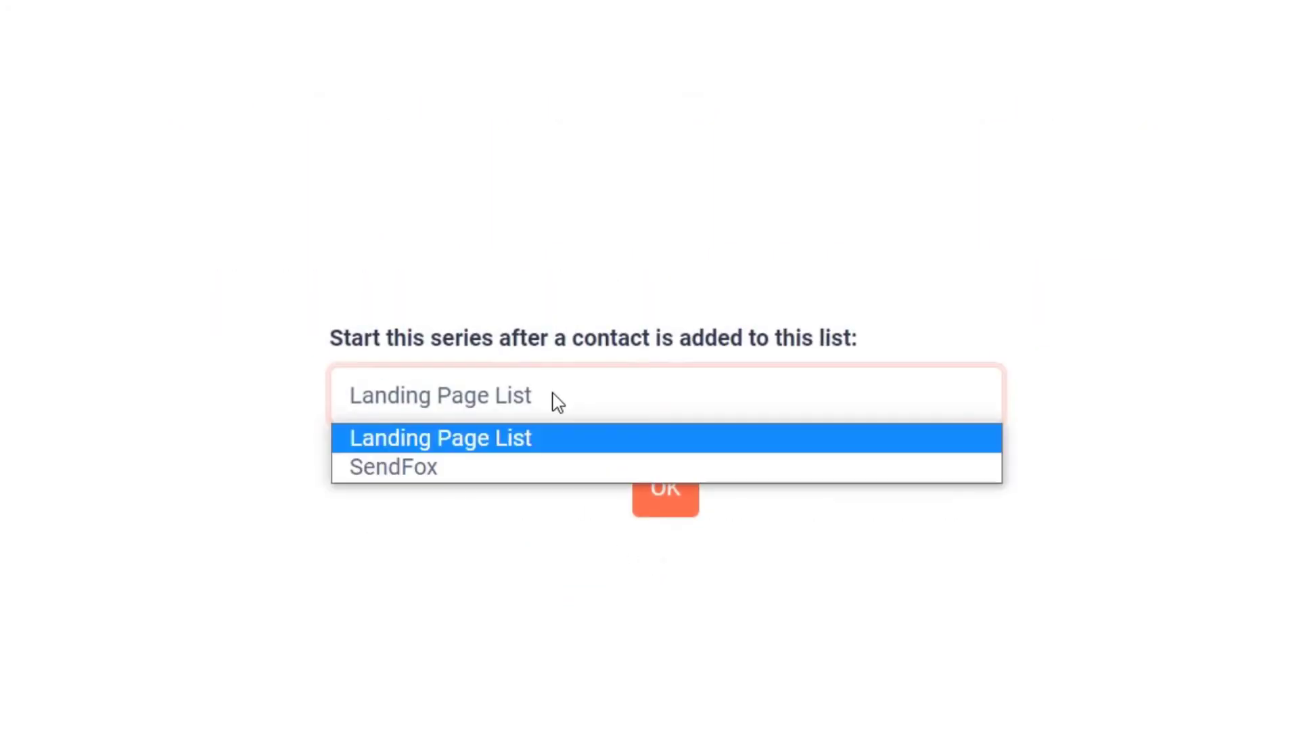
{"action": "left_click", "coordinate": [559, 477]}
{"action": "left_click", "coordinate": [680, 513]}
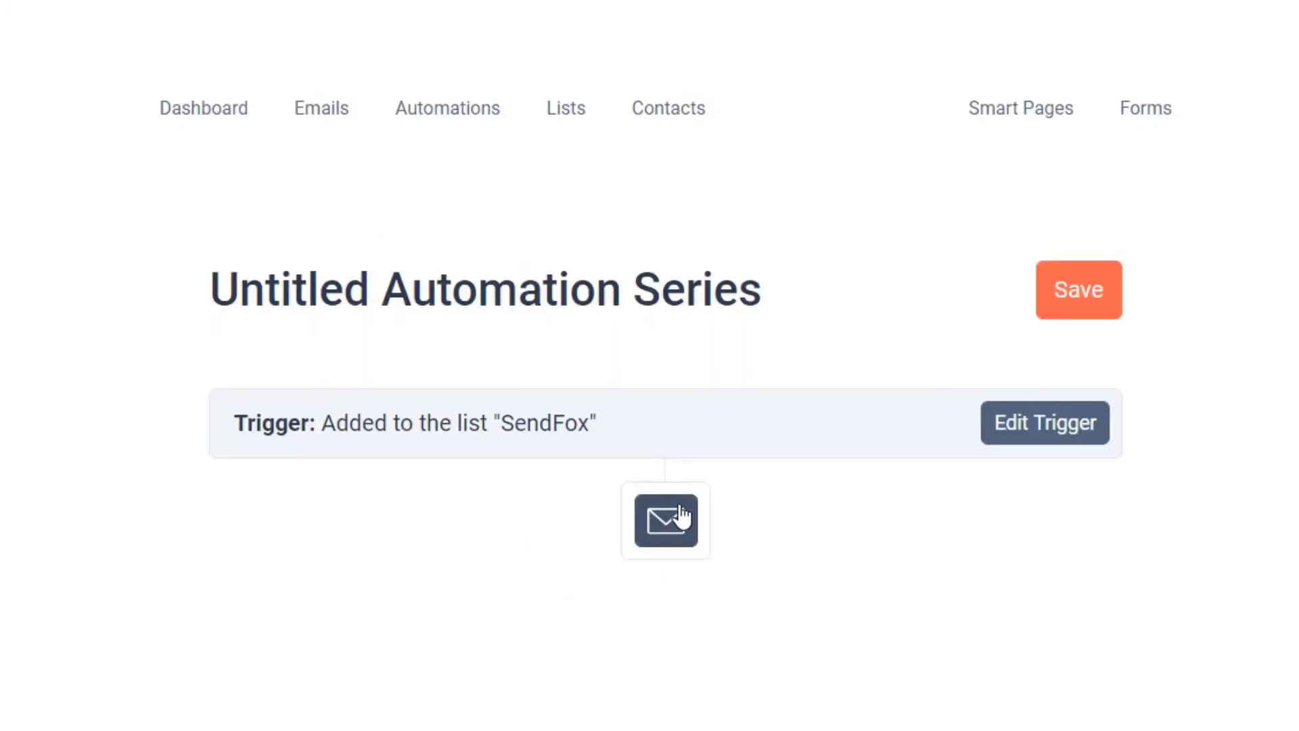
Step: Rename the automation to 'SendFox' and save it
{"action": "left_click", "coordinate": [793, 289]}
{"action": "type", "text": "SendFox"}
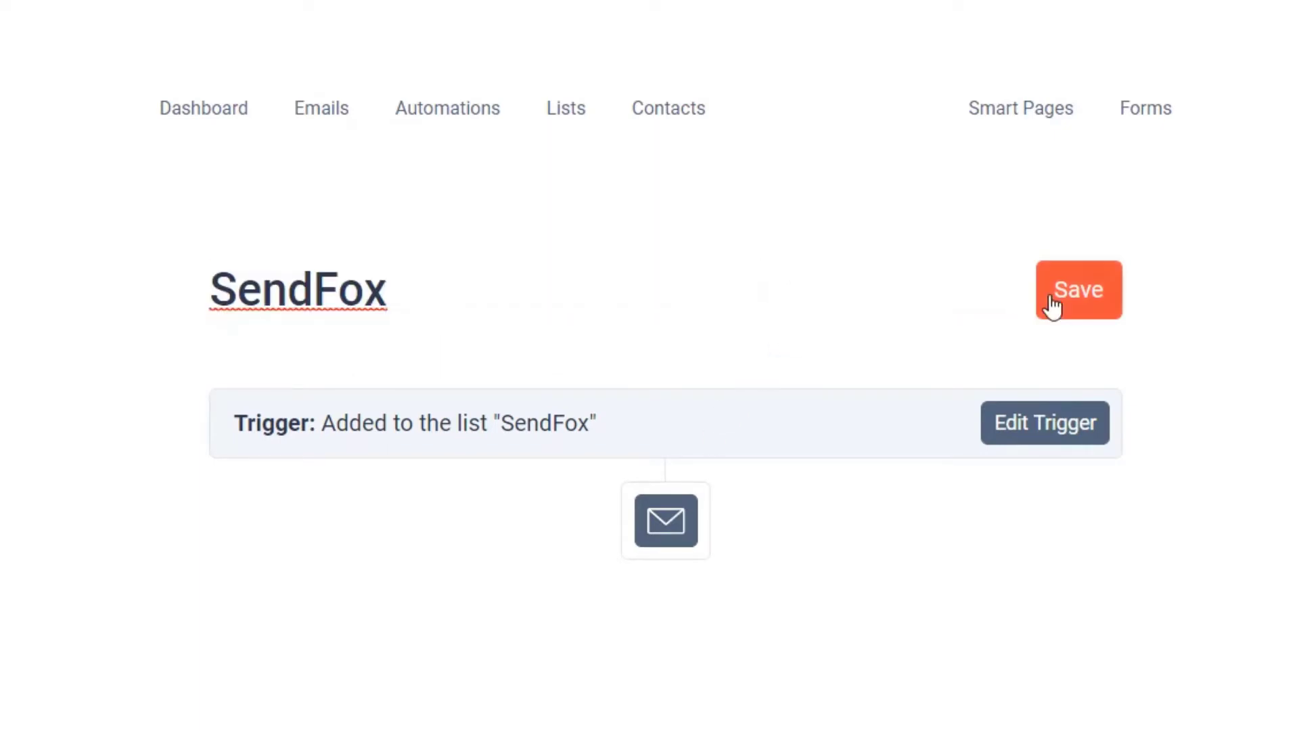
{"action": "left_click", "coordinate": [1079, 299]}
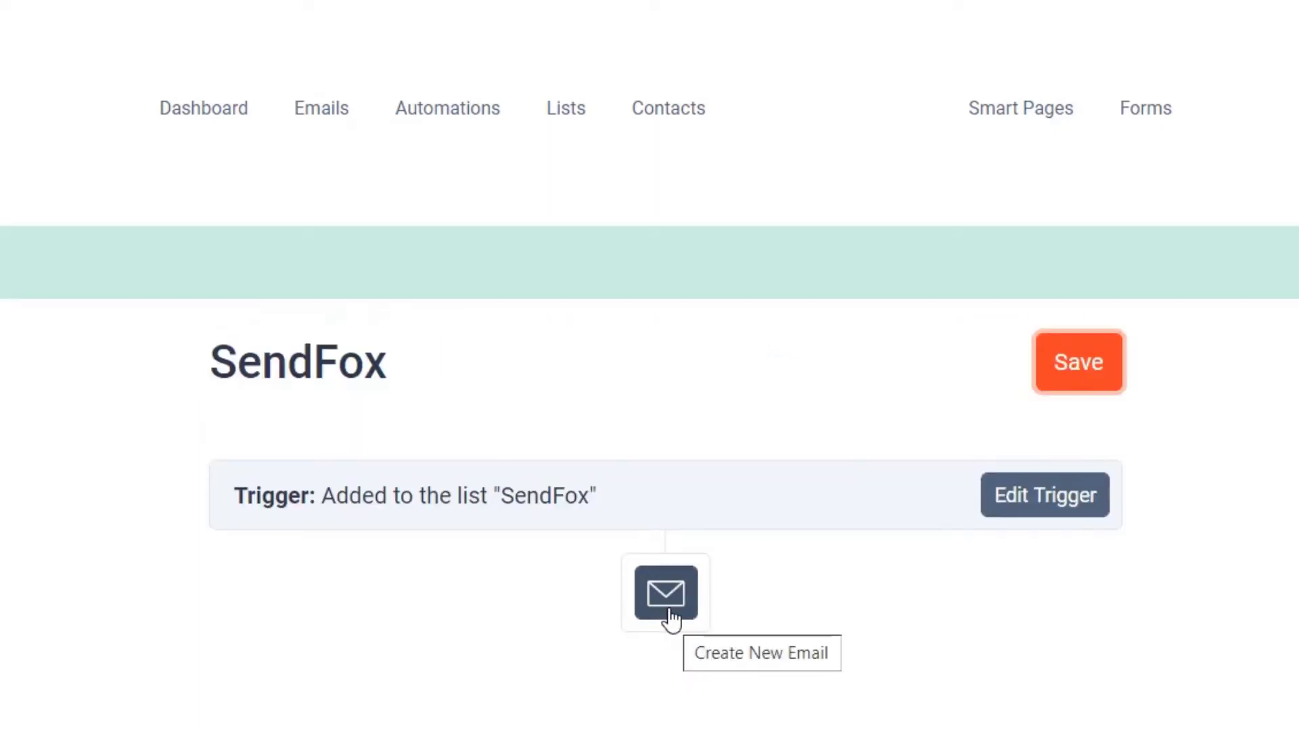
{"action": "left_click", "coordinate": [670, 615]}
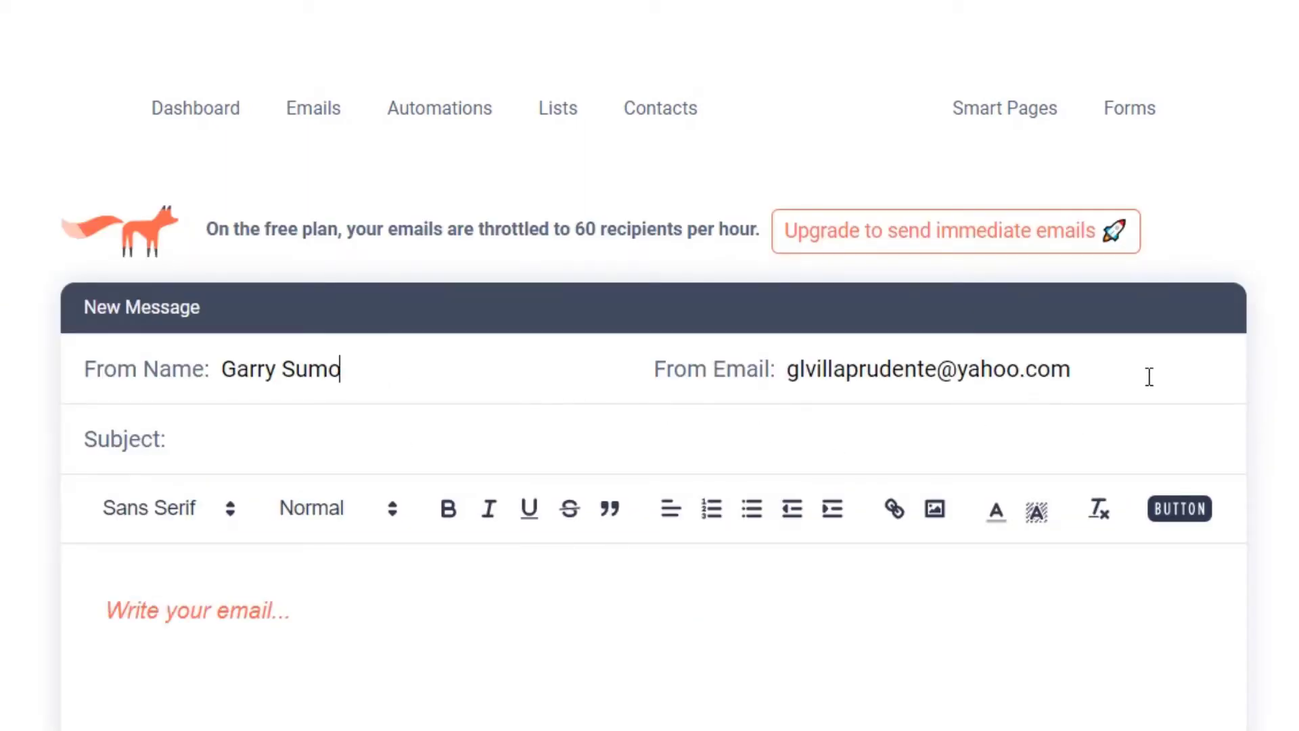
Step: Give the first email the subject 'SendFox' and begin its body with 'Hi'
{"action": "left_click", "coordinate": [1006, 454]}
{"action": "type", "text": "SendFox"}
{"action": "left_click", "coordinate": [381, 618]}
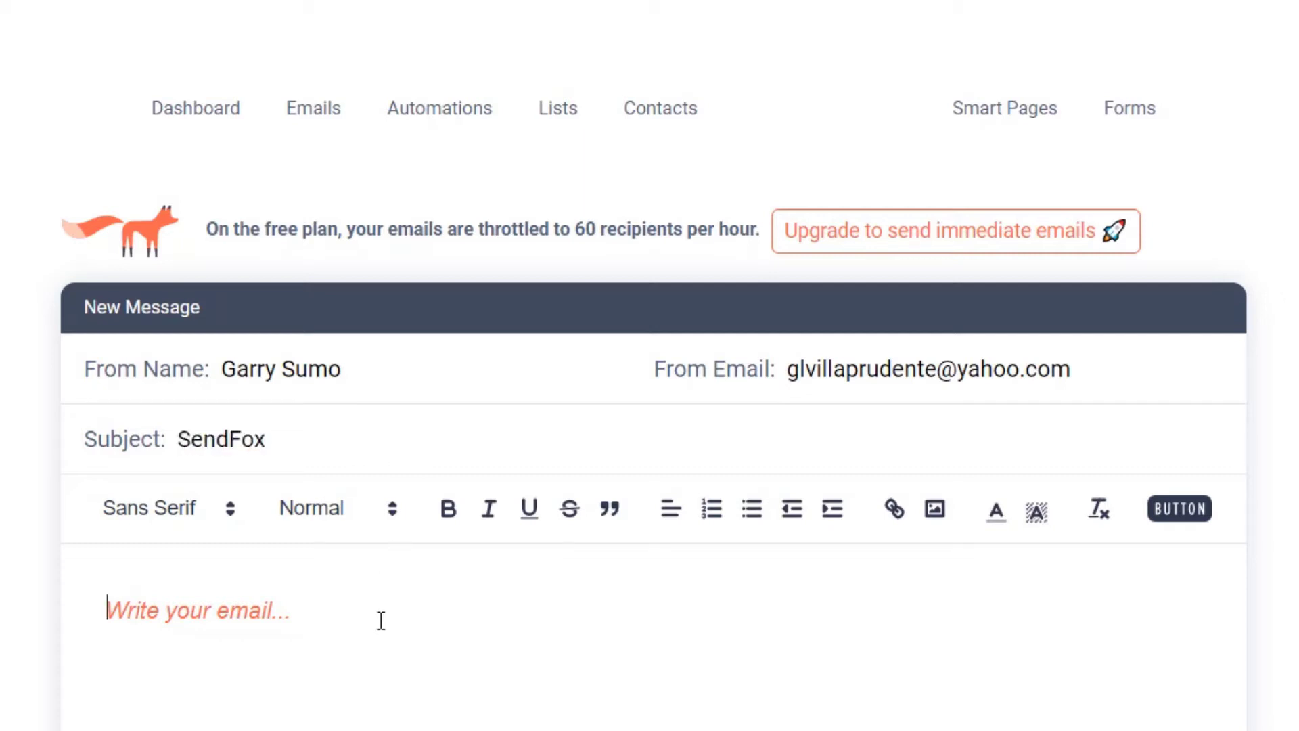
{"action": "type", "text": "Hi"}
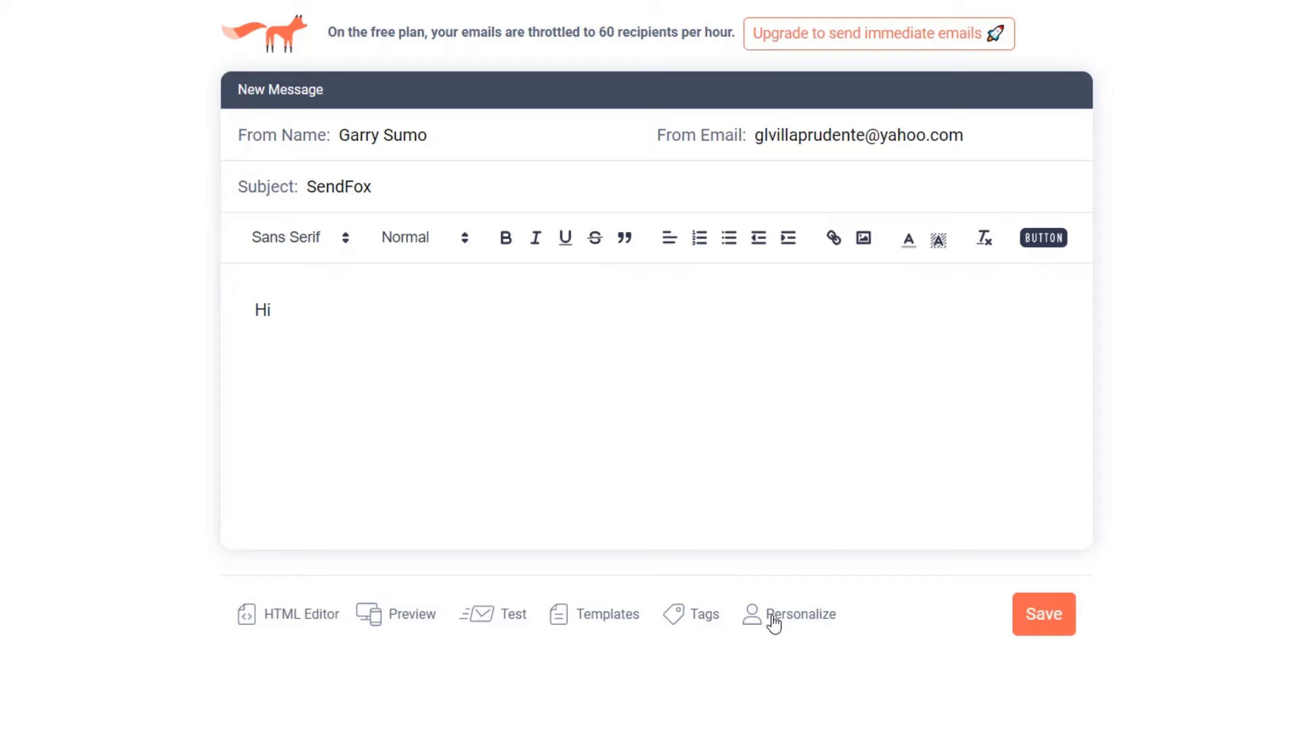
Step: Paste the {{contact.first_name}} tag after Hi and add '!' to the greeting
{"action": "left_click", "coordinate": [774, 621]}
{"action": "left_click_drag", "start_coordinate": [626, 517], "coordinate": [461, 516]}
{"action": "left_click", "coordinate": [389, 301]}
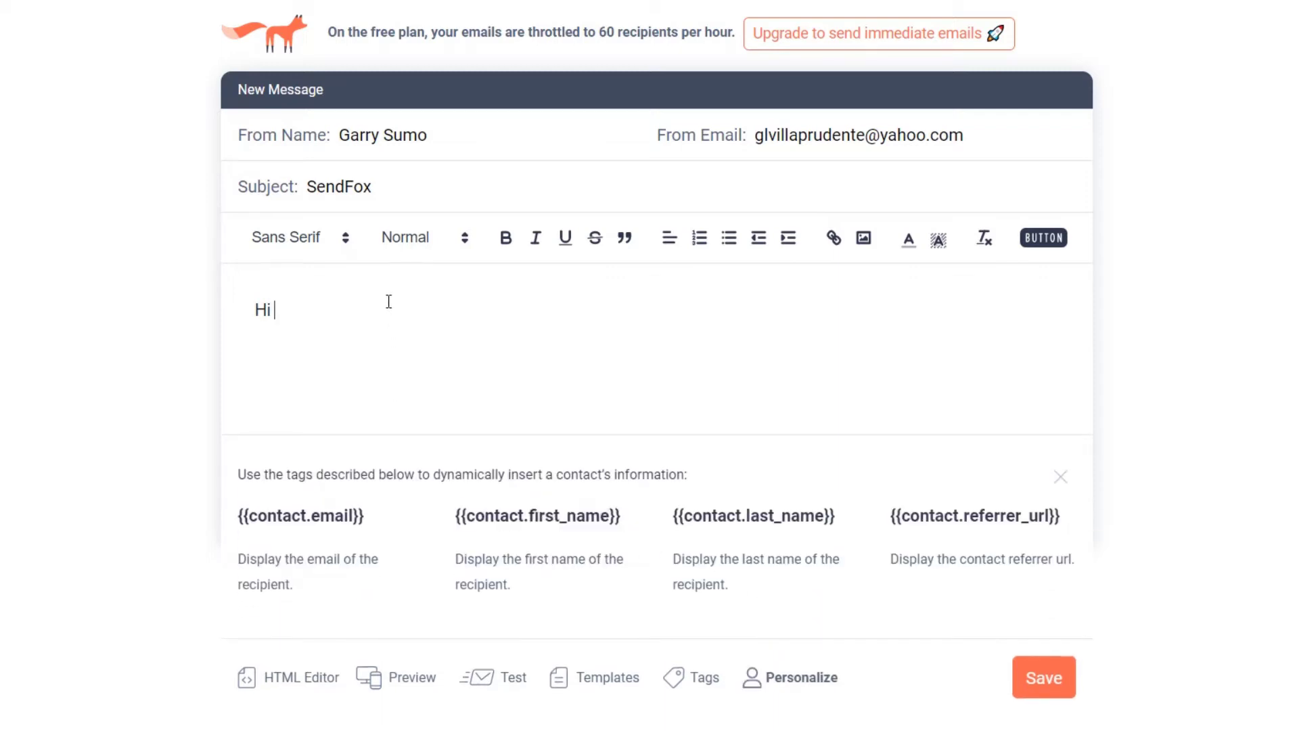
{"action": "type", "text": "{{contact.first_name}}"}
{"action": "type", "text": "!"}
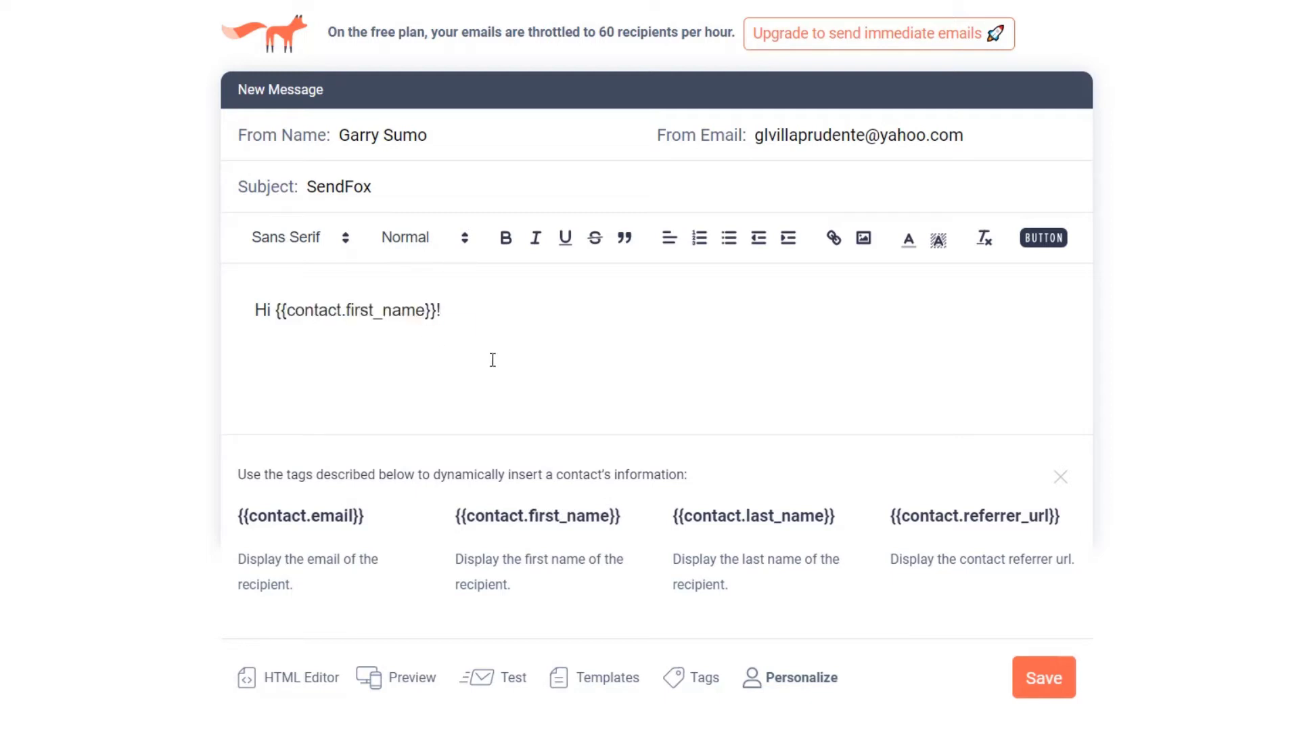
{"action": "left_click", "coordinate": [1061, 478]}
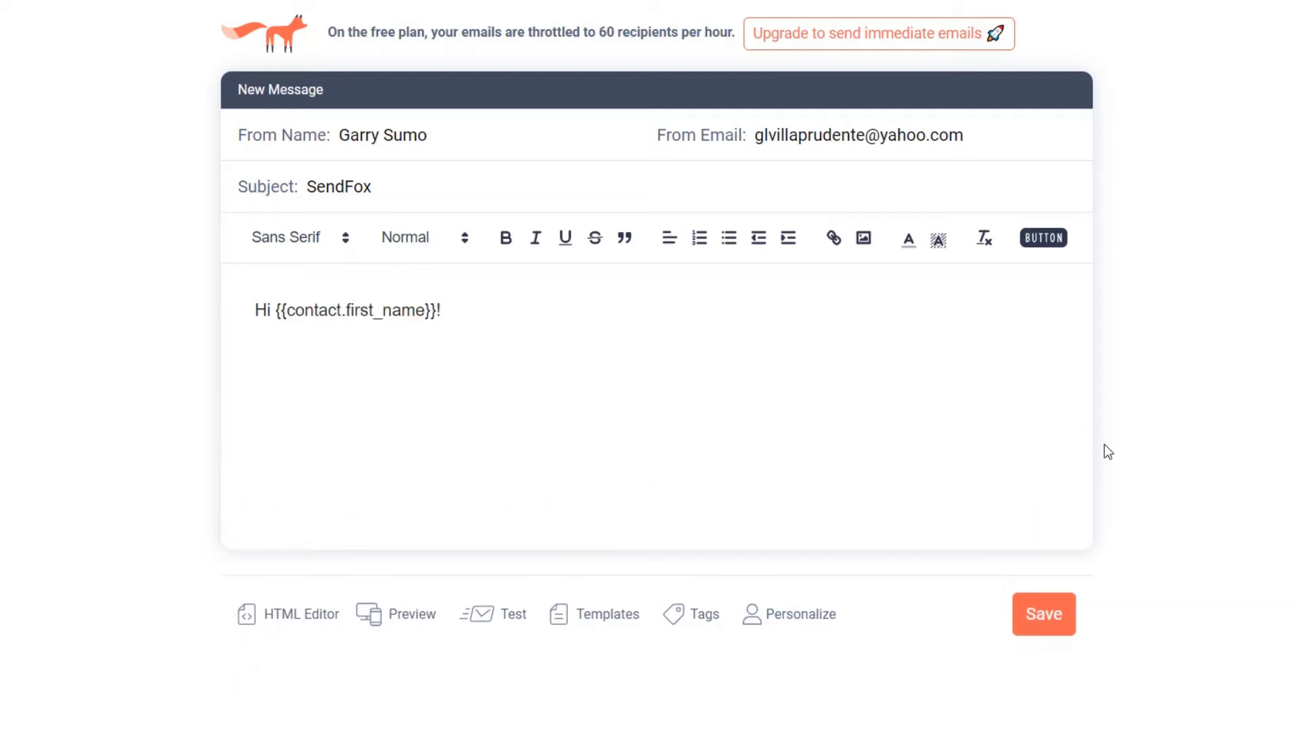
{"action": "scroll", "coordinate": [1106, 450], "scroll_direction": "down", "scroll_amount": 2}
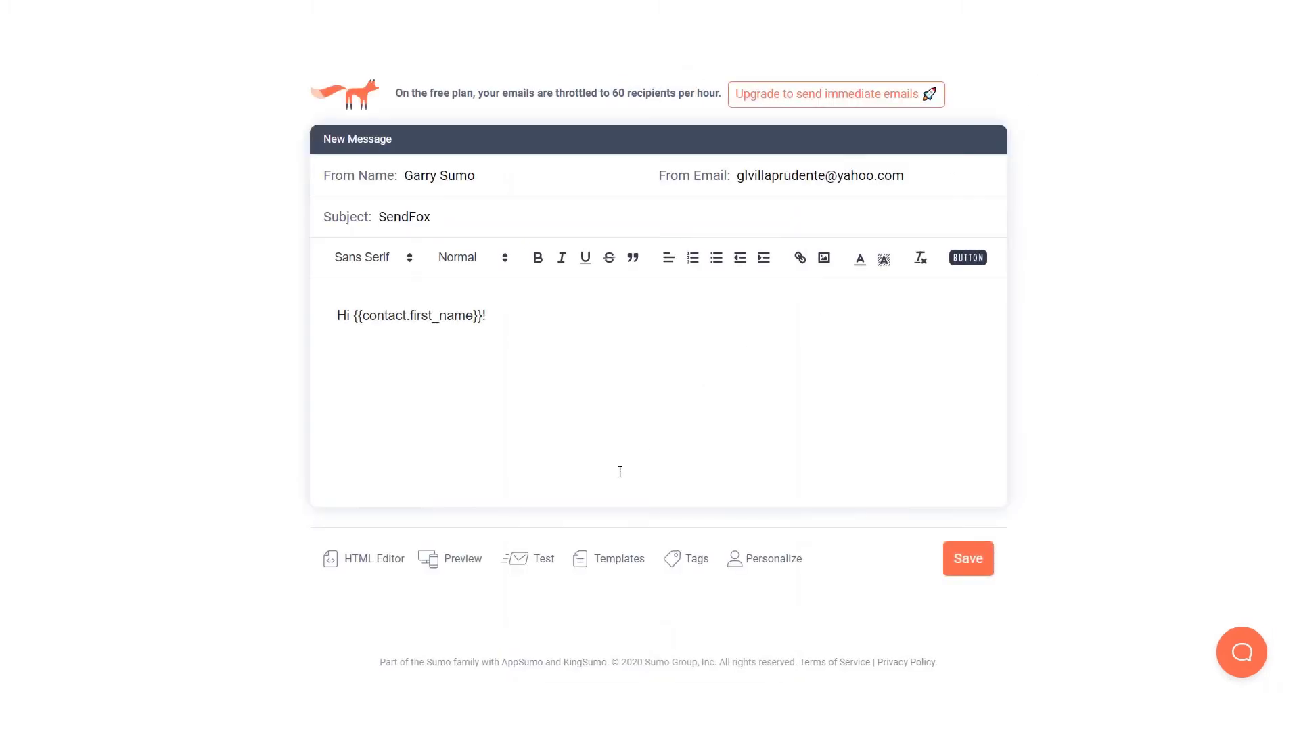
Step: Send a test of the email, browse Templates, then return to the message editor
{"action": "left_click", "coordinate": [539, 568]}
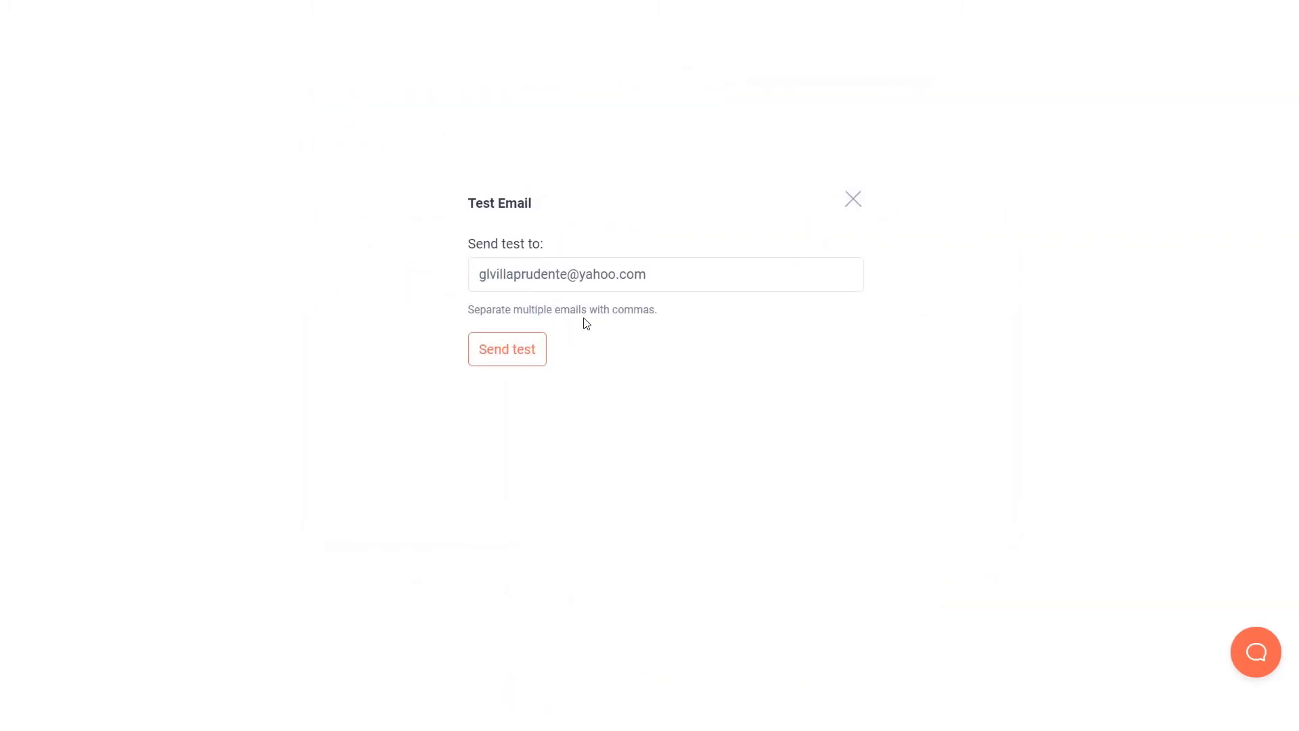
{"action": "left_click", "coordinate": [519, 351]}
{"action": "left_click", "coordinate": [852, 199]}
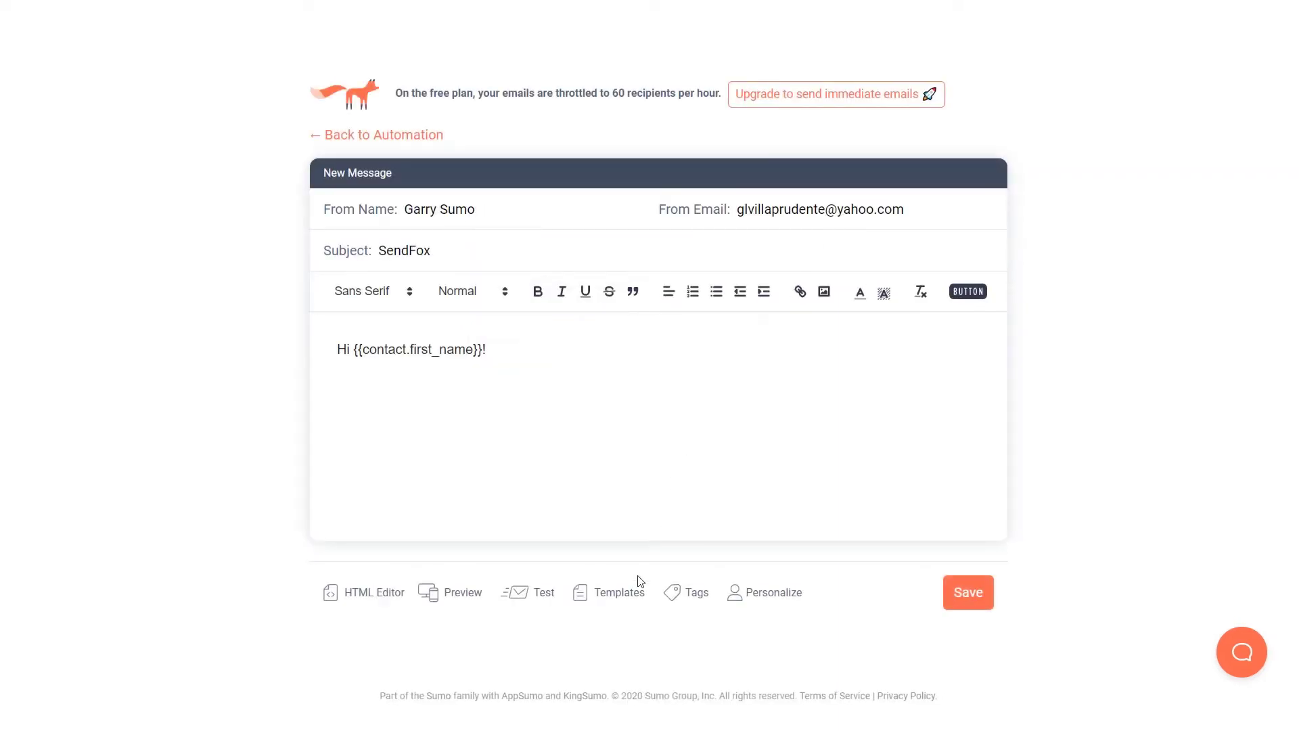
{"action": "left_click", "coordinate": [619, 605]}
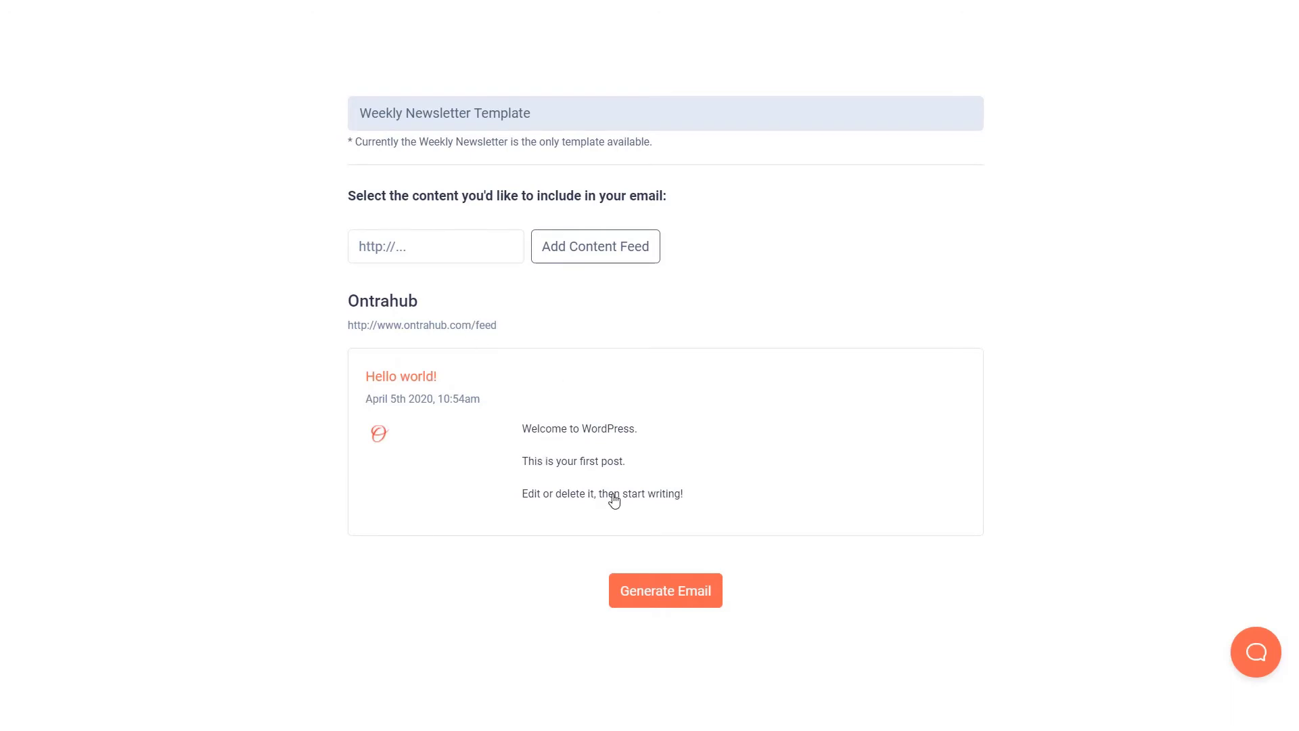
{"action": "left_click", "coordinate": [660, 610]}
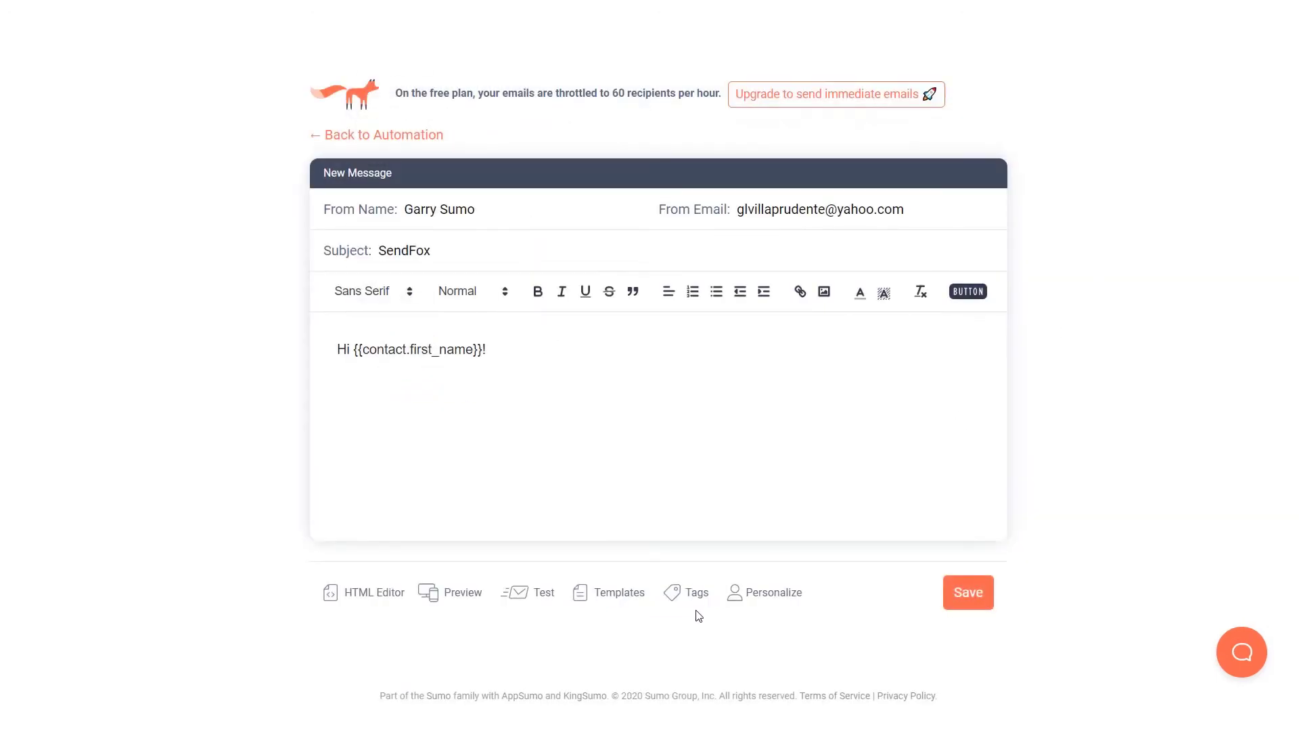
Step: Create and apply a 'Newsletter Tribe' tag to the email, then save it
{"action": "left_click", "coordinate": [693, 597]}
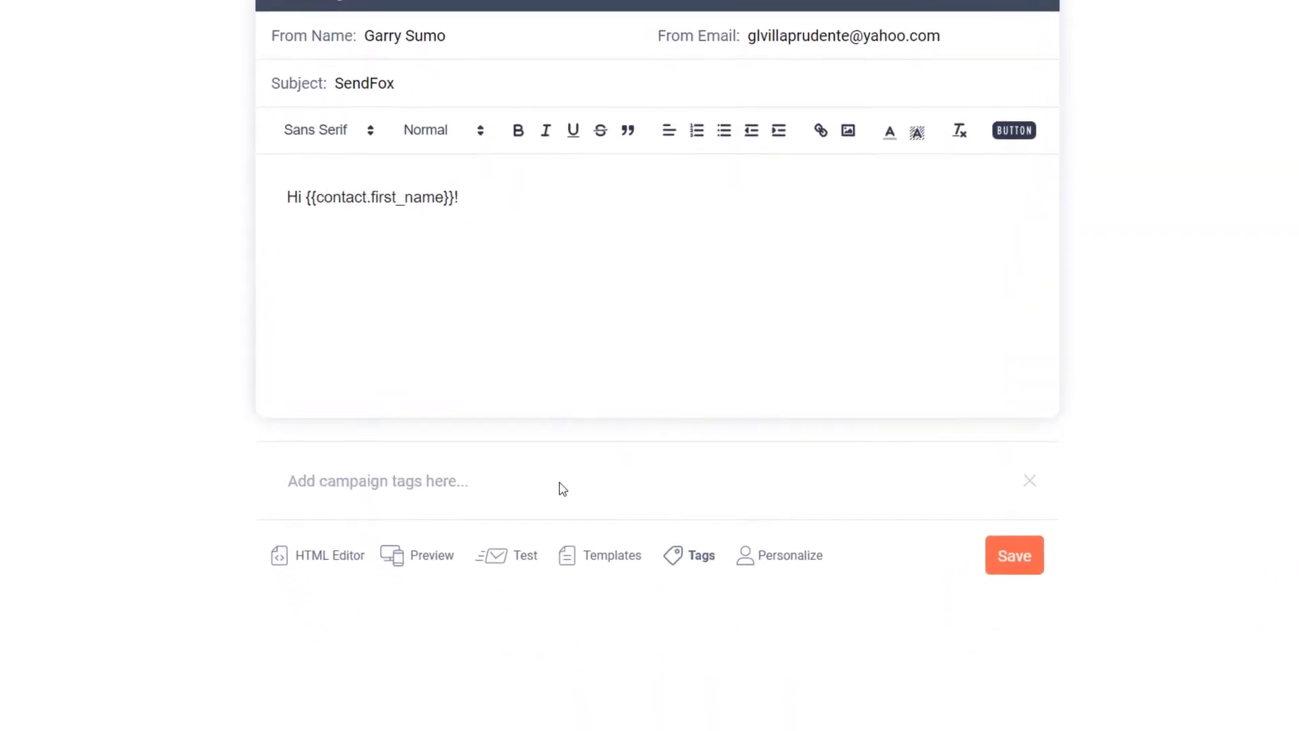
{"action": "left_click", "coordinate": [430, 423]}
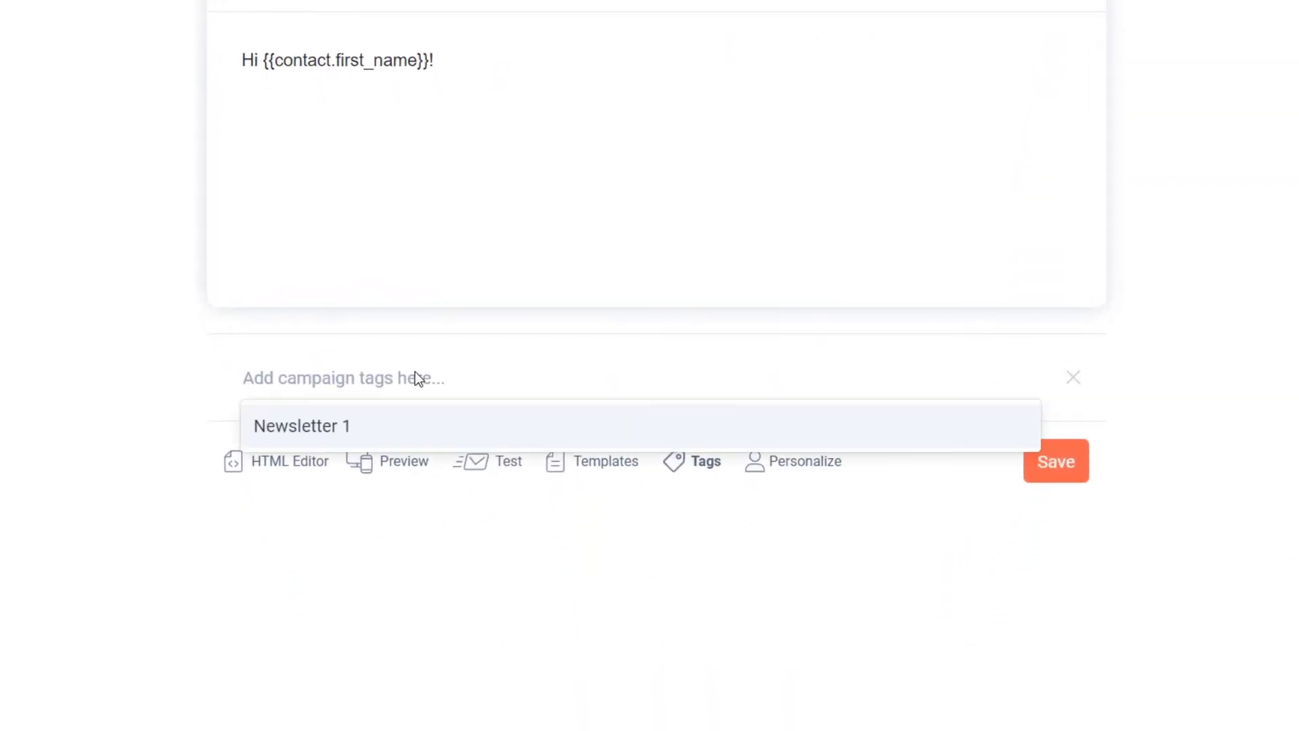
{"action": "type", "text": "New"}
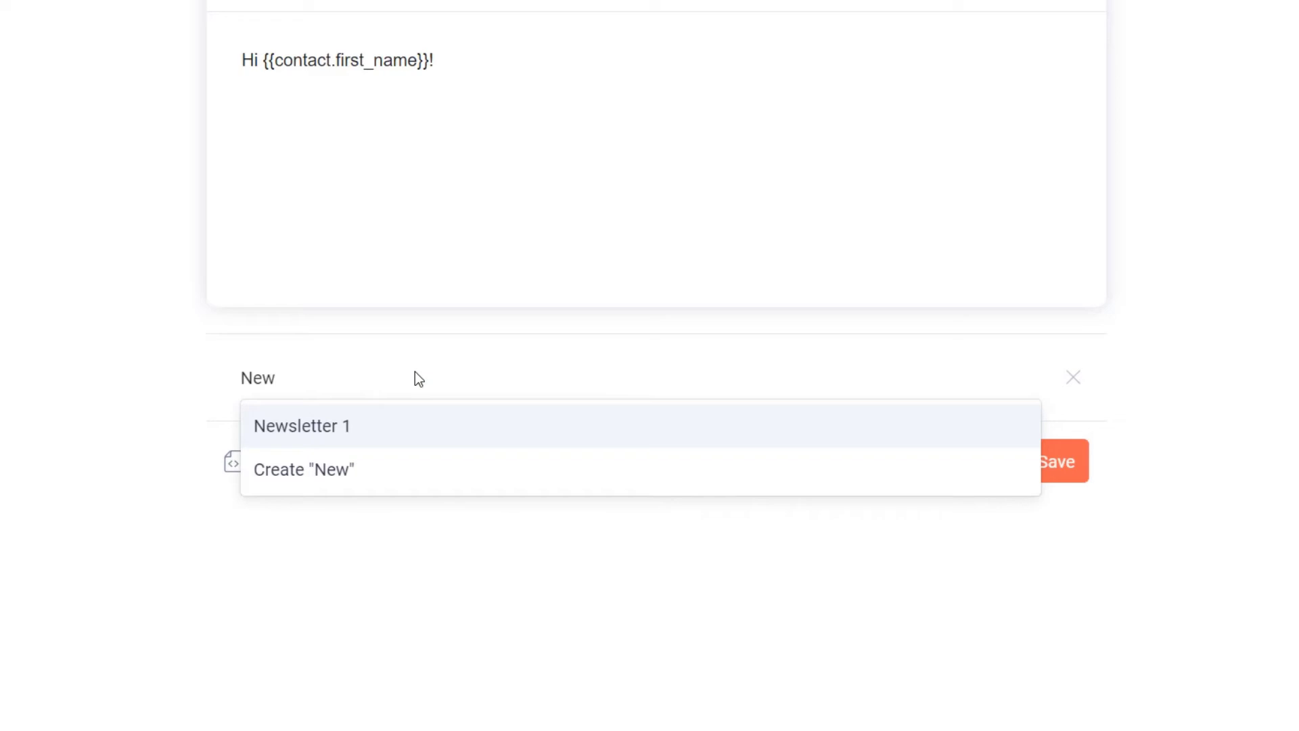
{"action": "type", "text": "sletter"}
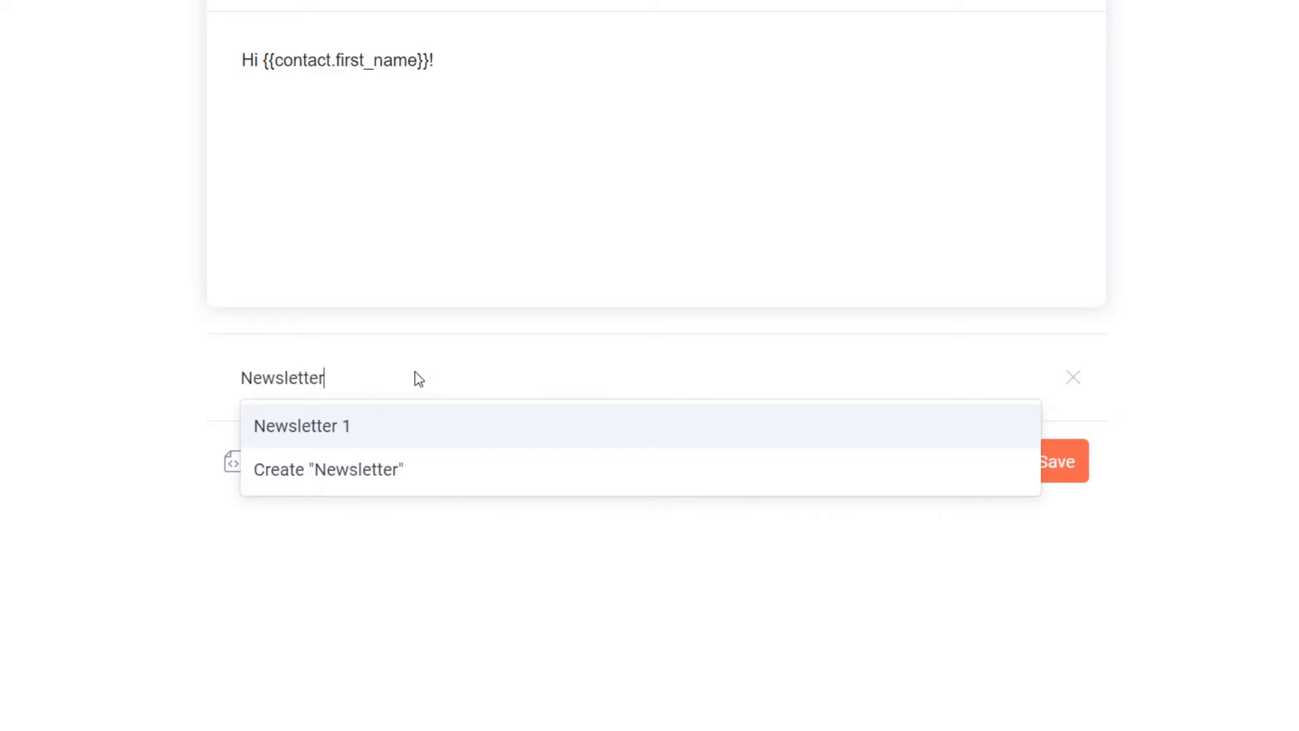
{"action": "type", "text": " Tr"}
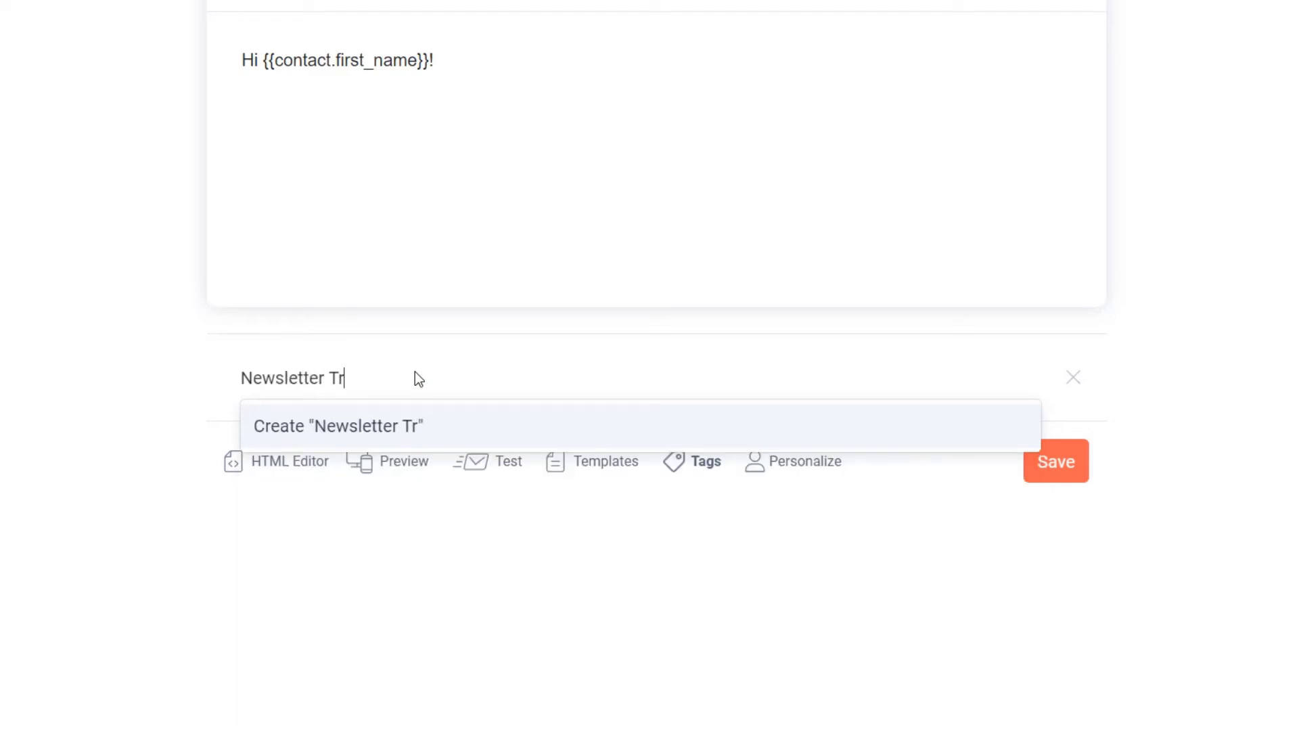
{"action": "type", "text": "ibe"}
{"action": "left_click", "coordinate": [440, 427]}
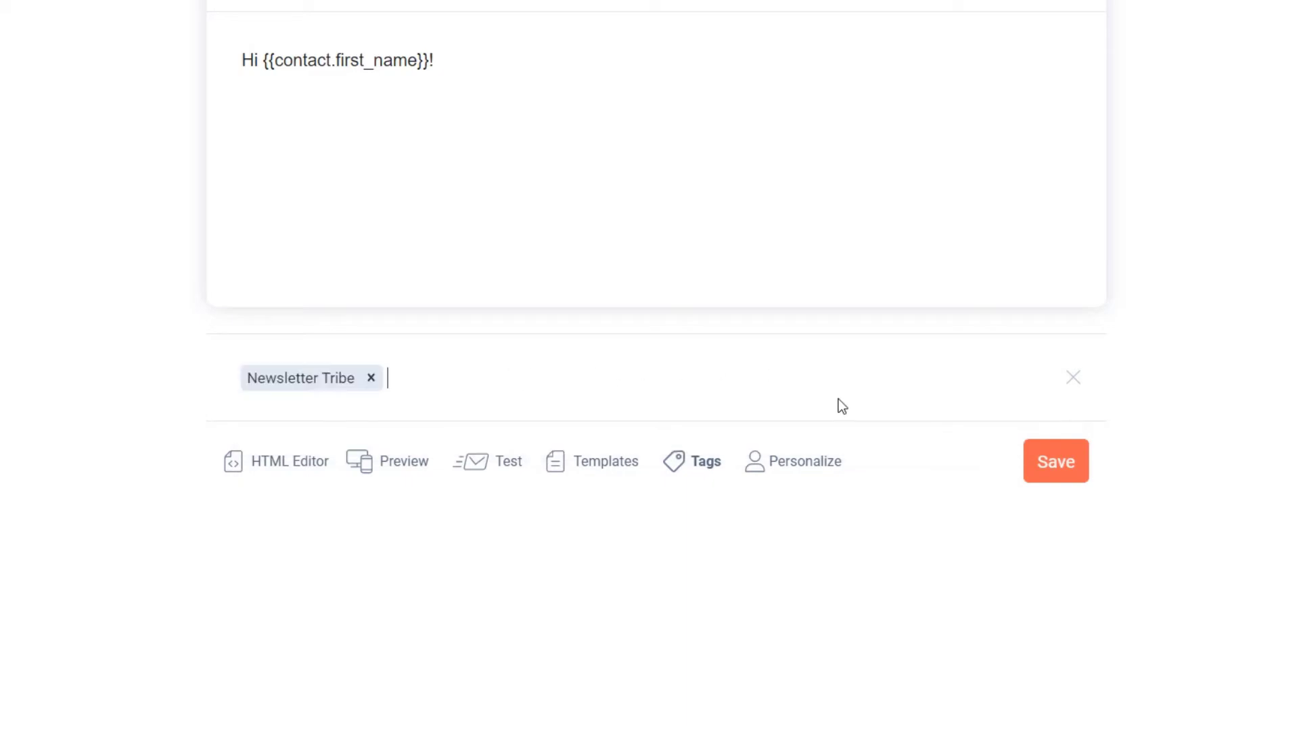
{"action": "left_click", "coordinate": [1042, 476]}
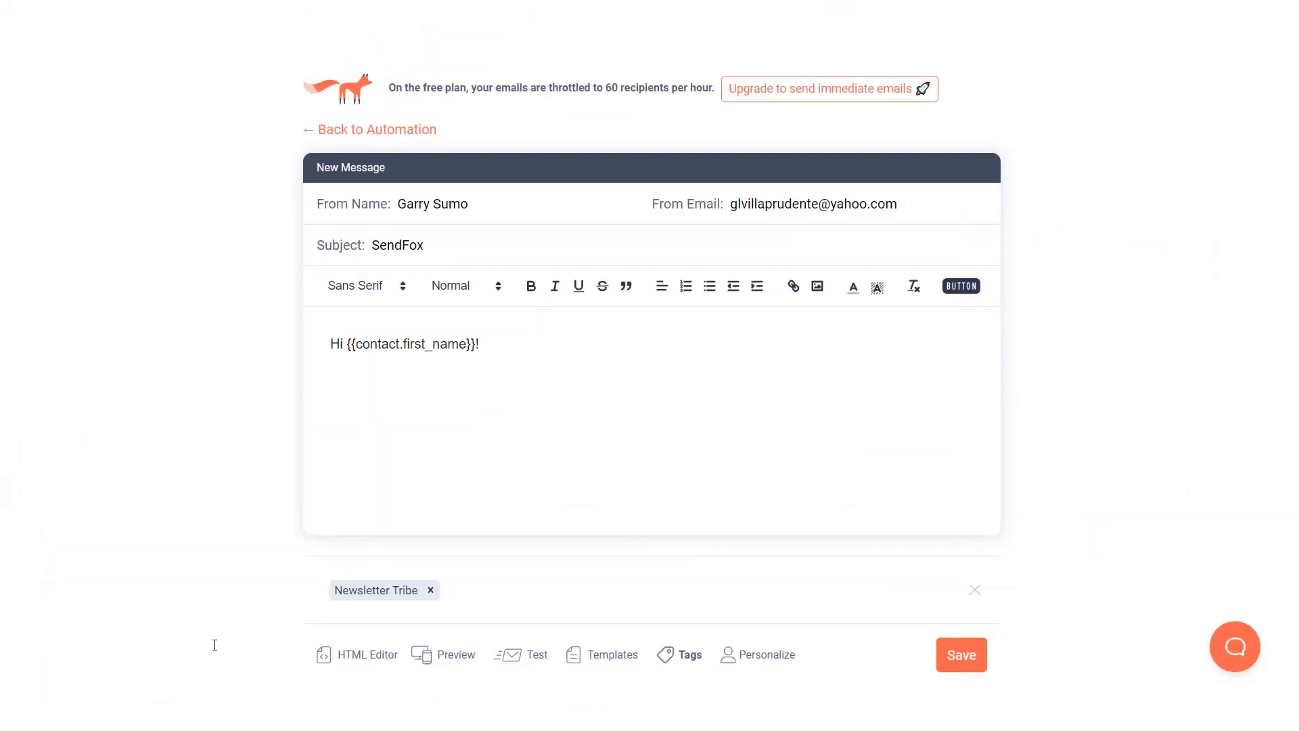
Step: Go back from the New Message editor to the SendFox automation overview
{"action": "left_click", "coordinate": [391, 130]}
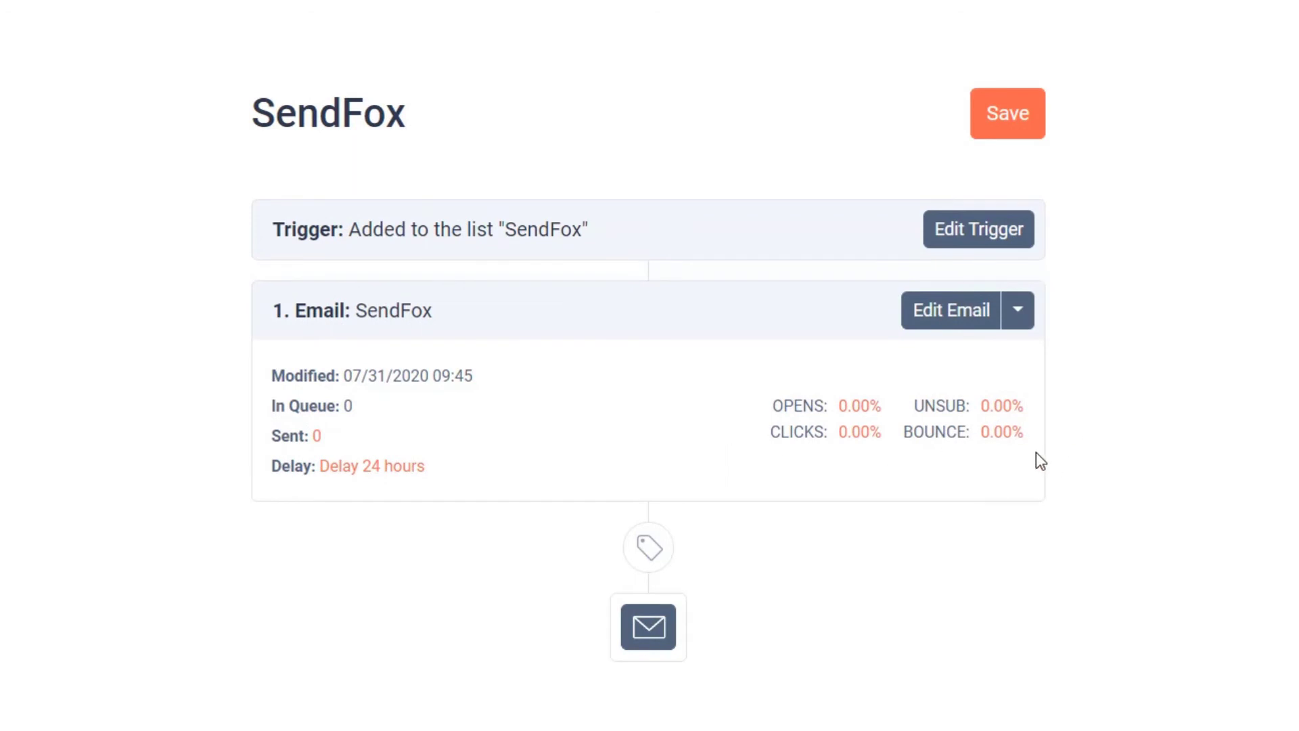
Step: Change email 1's wait from 24 hours to 0 hours, giving No Delay
{"action": "left_click", "coordinate": [421, 471]}
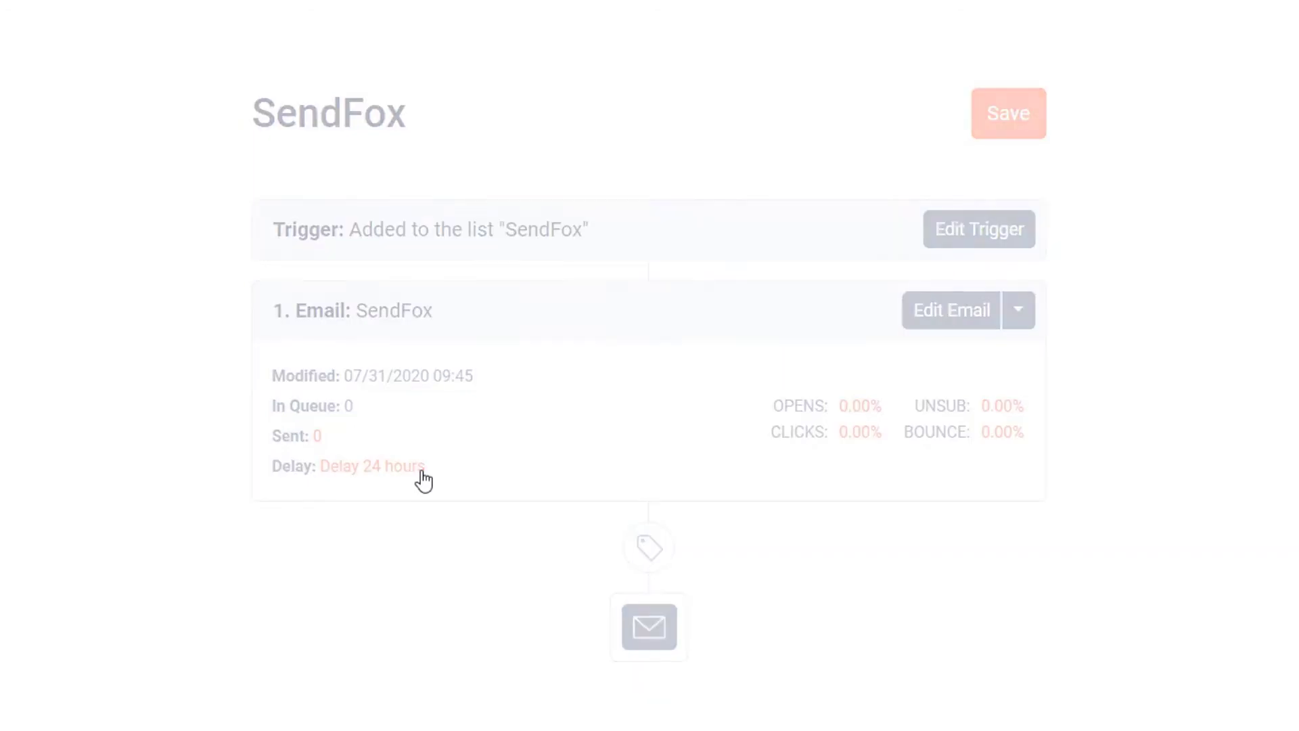
{"action": "left_click_drag", "start_coordinate": [589, 275], "coordinate": [551, 272]}
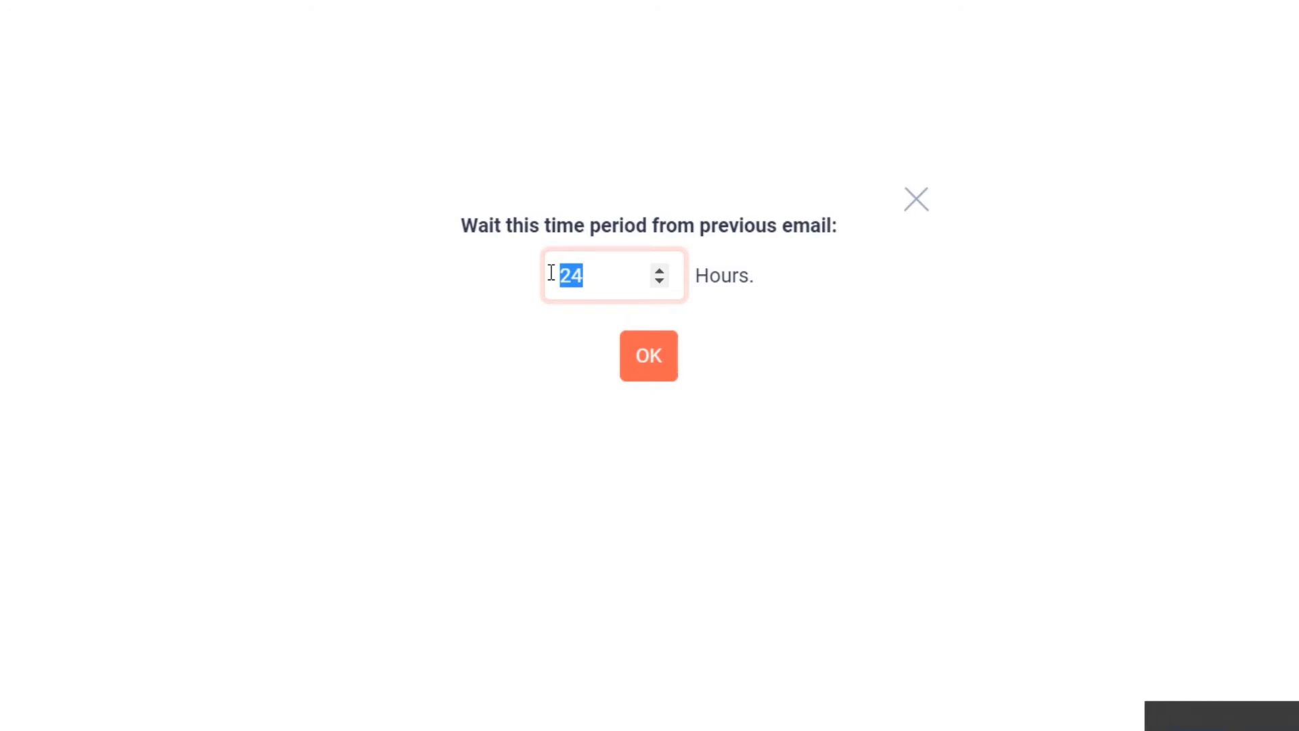
{"action": "type", "text": "0"}
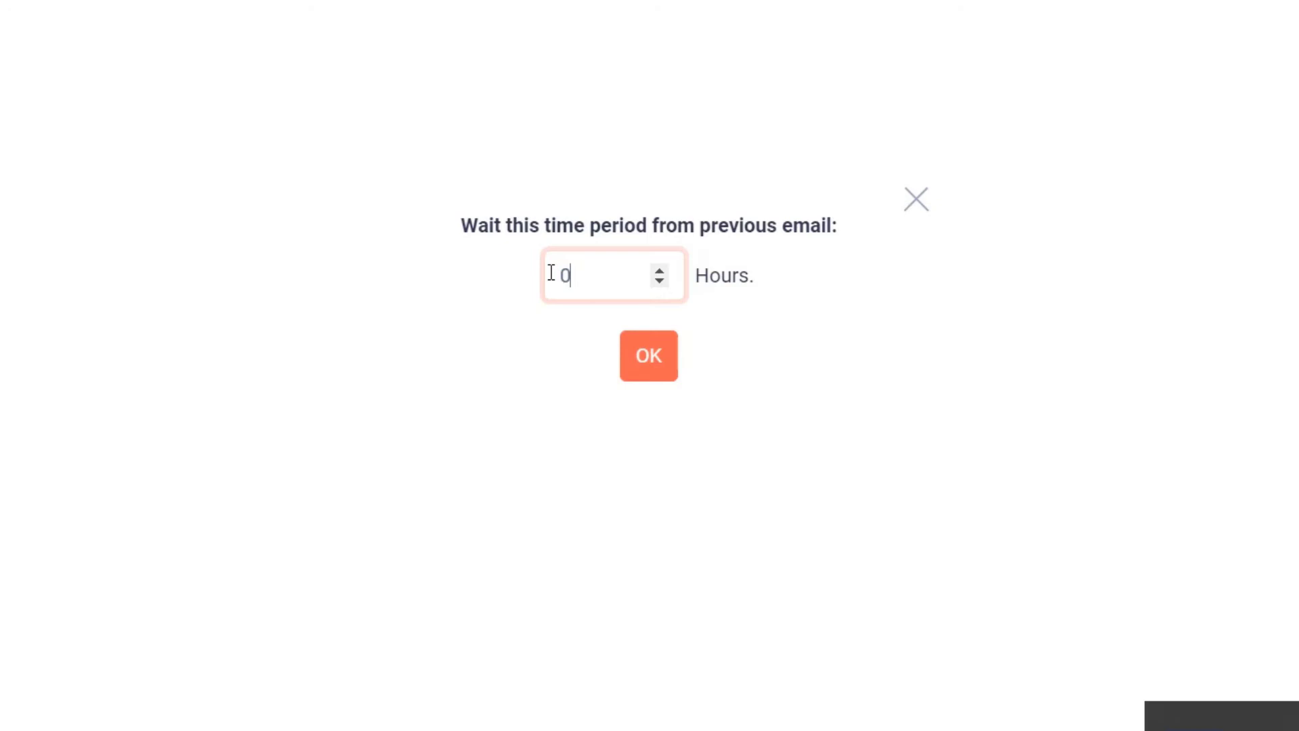
{"action": "left_click", "coordinate": [651, 372]}
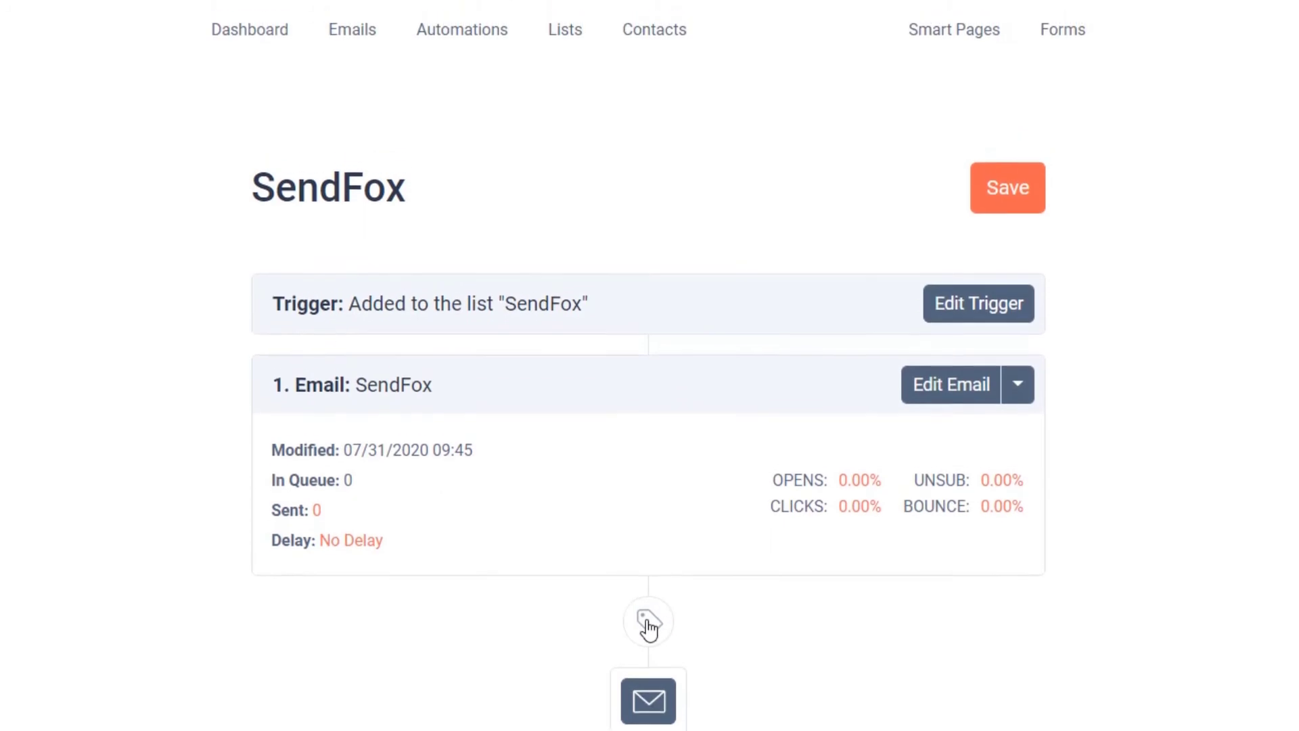
{"action": "left_click", "coordinate": [648, 626]}
Step: On any link click in the last email, add contacts to Landing Page List and remove them; save
{"action": "left_click", "coordinate": [565, 261]}
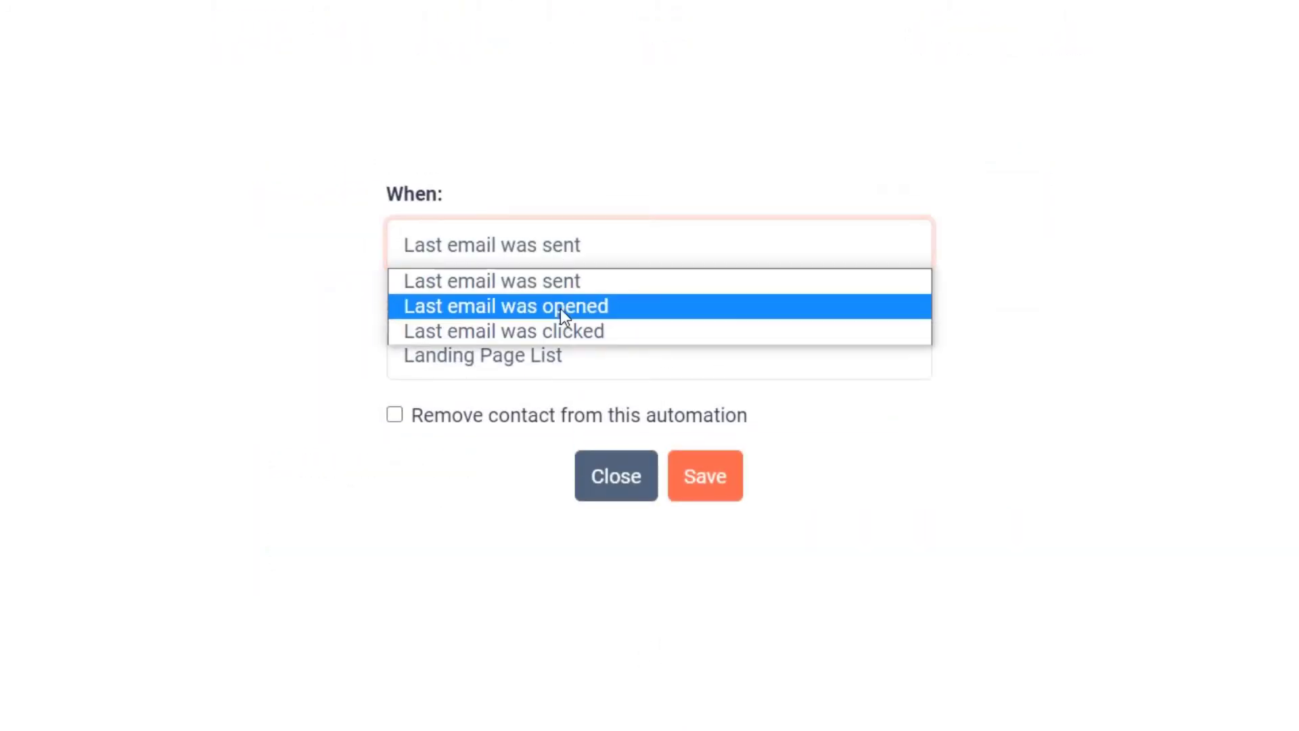
{"action": "left_click", "coordinate": [557, 332]}
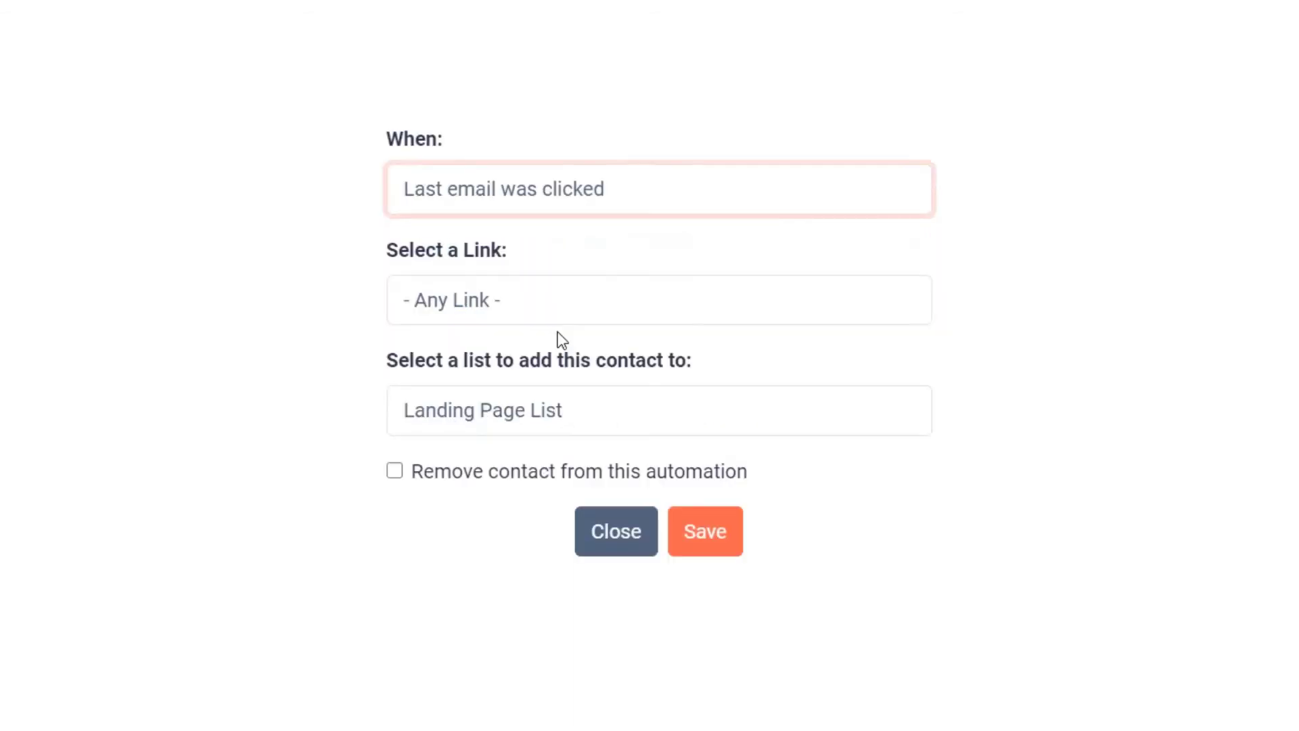
{"action": "left_click", "coordinate": [534, 303]}
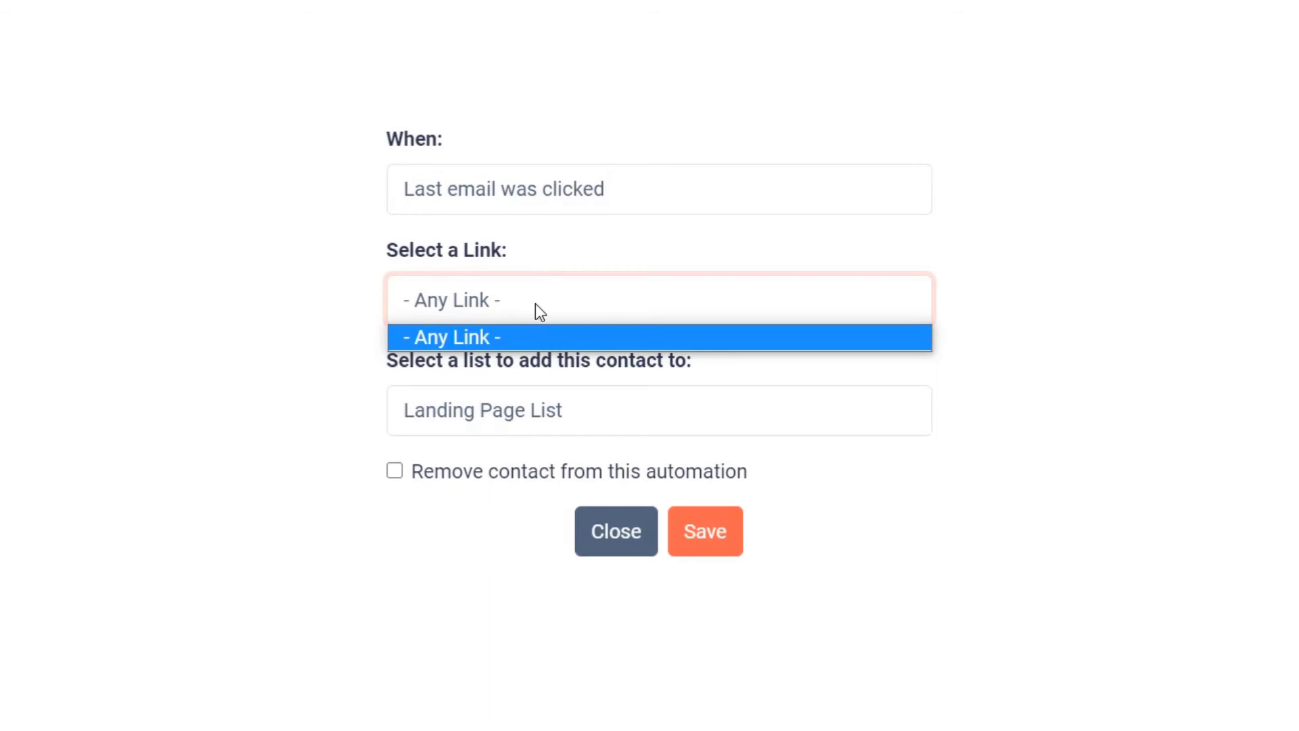
{"action": "left_click", "coordinate": [535, 303]}
{"action": "left_click", "coordinate": [548, 415]}
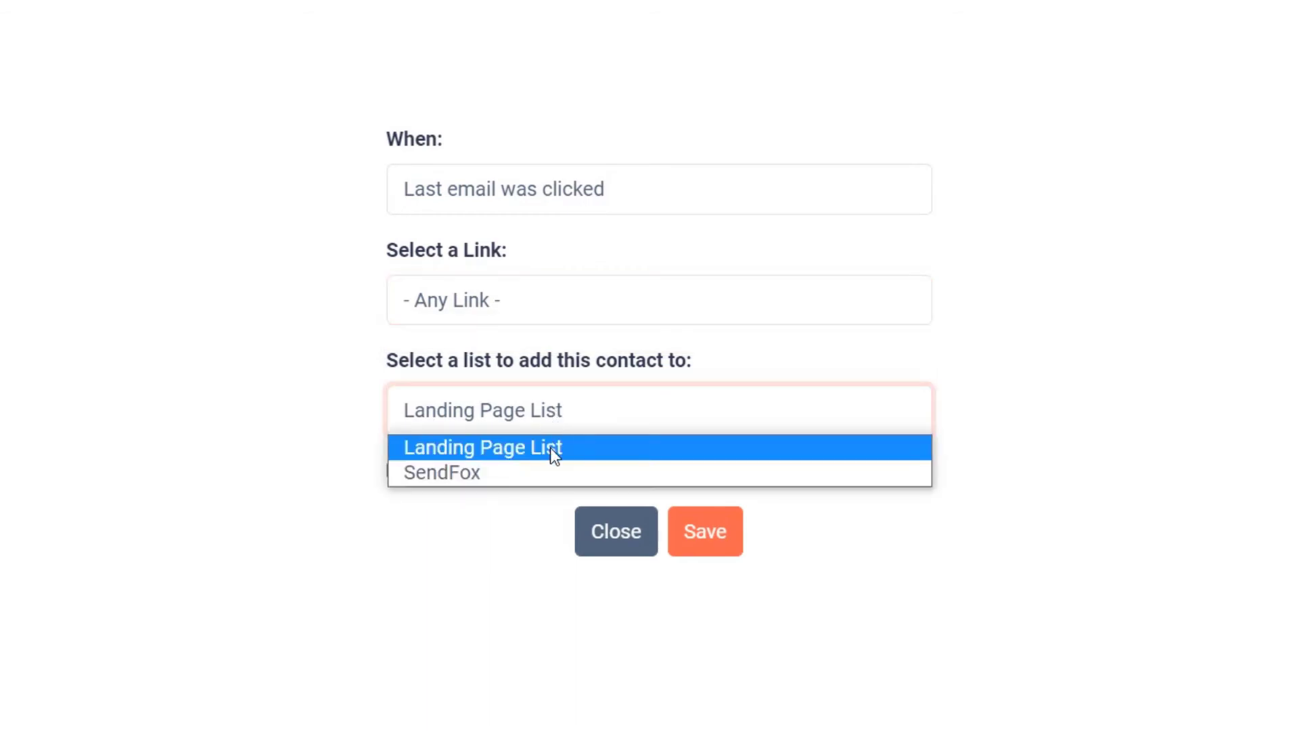
{"action": "left_click", "coordinate": [550, 448]}
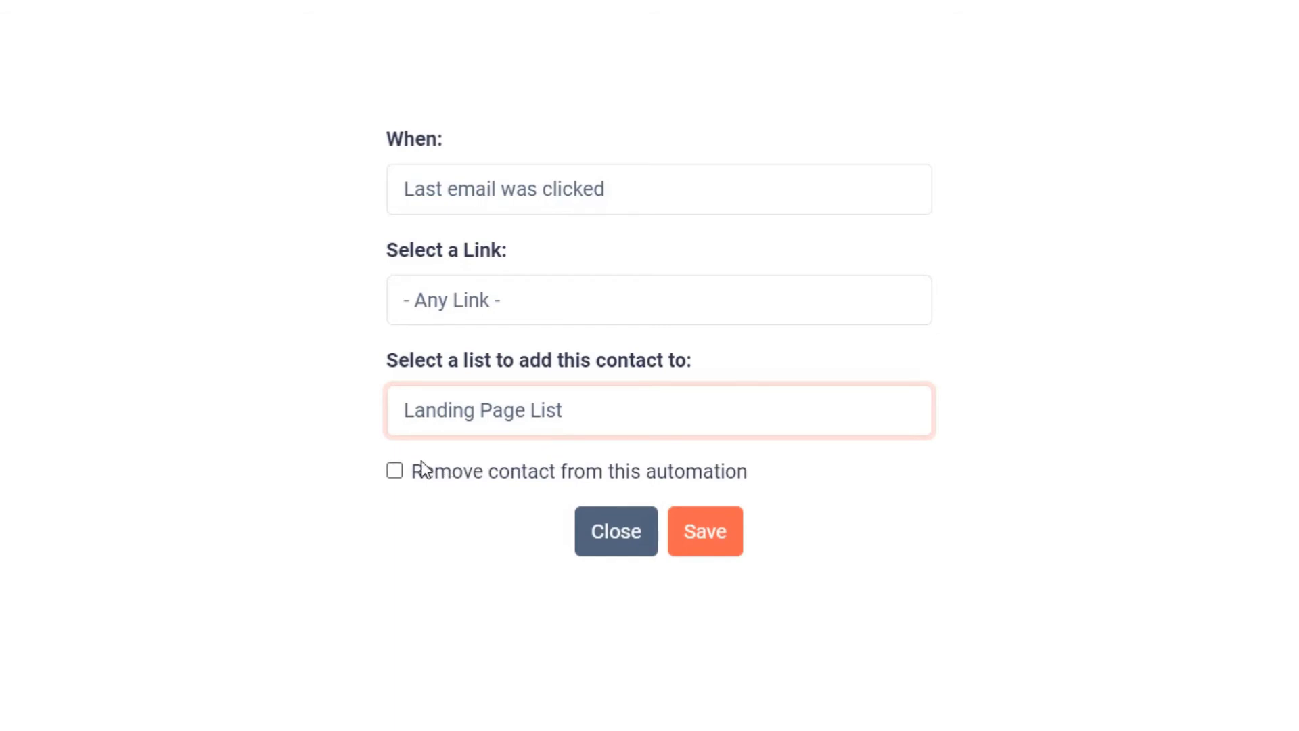
{"action": "left_click", "coordinate": [393, 473]}
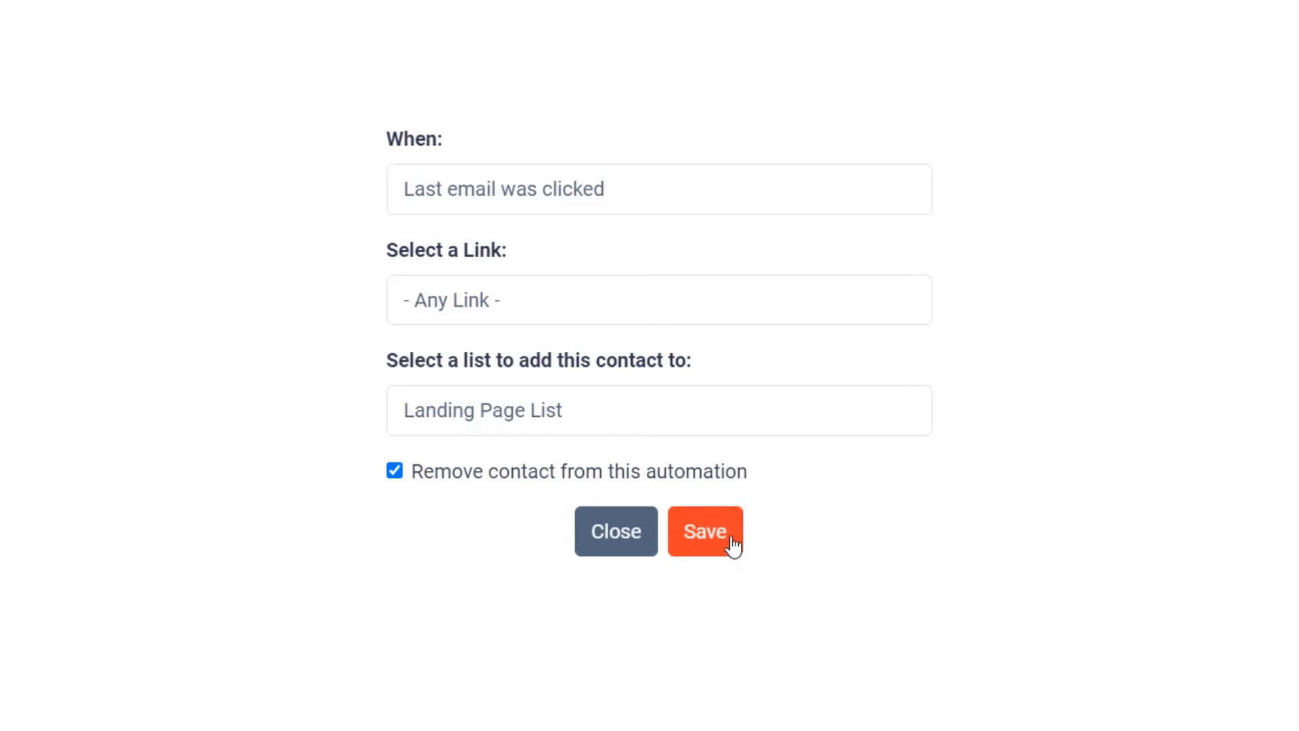
{"action": "left_click", "coordinate": [725, 511]}
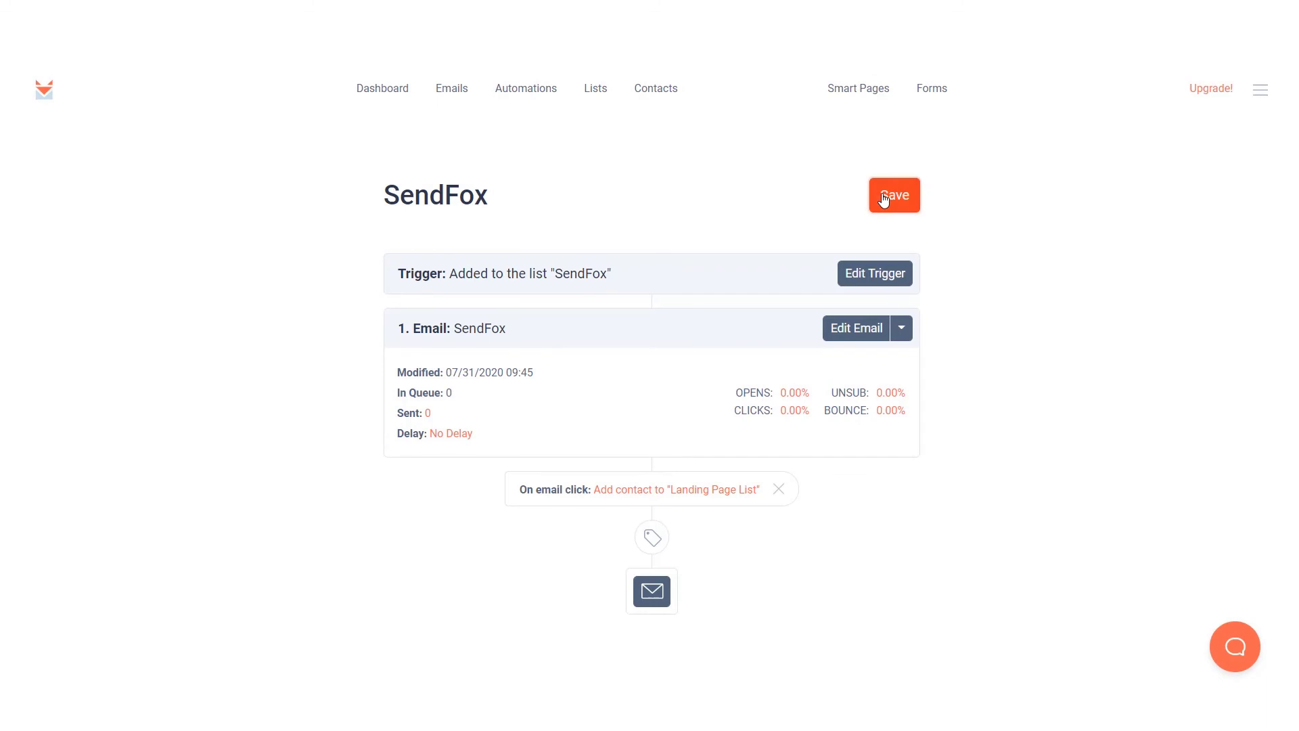
{"action": "left_click", "coordinate": [884, 197]}
Step: Save the no-delay email automation, then return to the Lists overview showing SendFox and Landing Page List
{"action": "scroll", "coordinate": [677, 531], "scroll_direction": "down", "scroll_amount": 3}
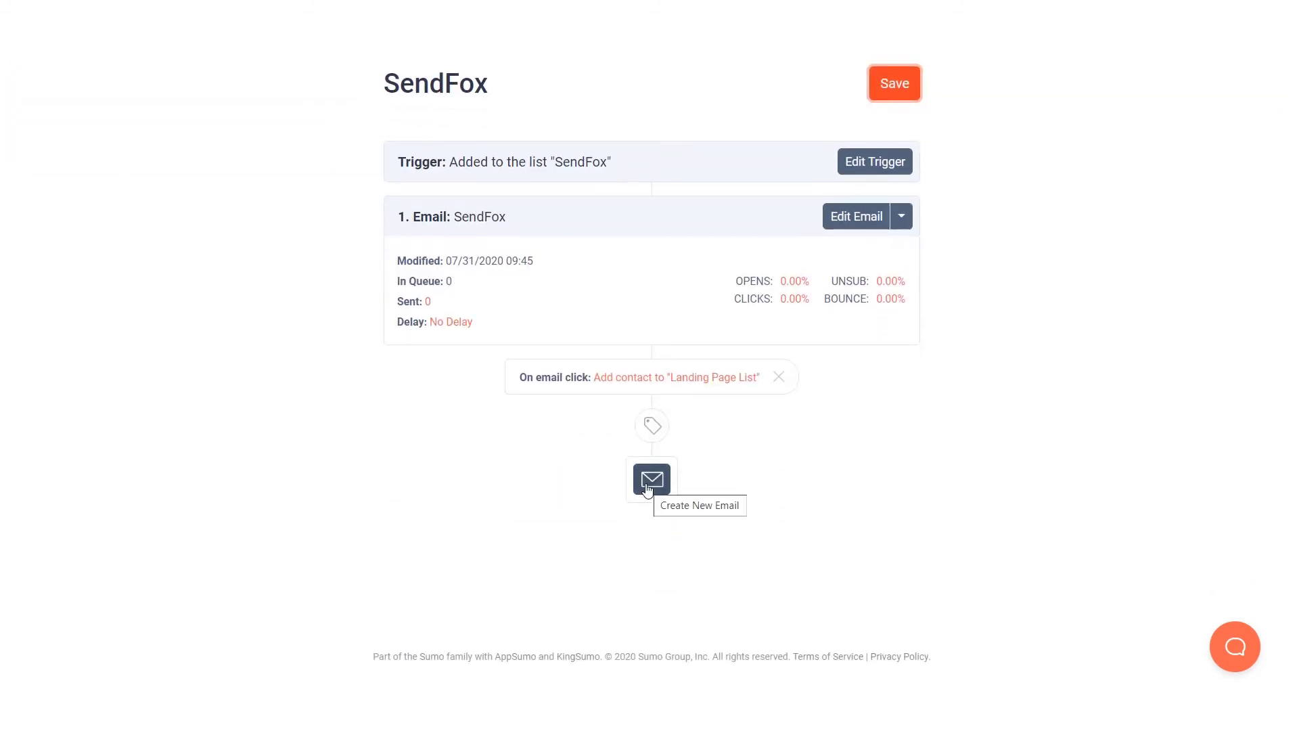
{"action": "left_click", "coordinate": [905, 83]}
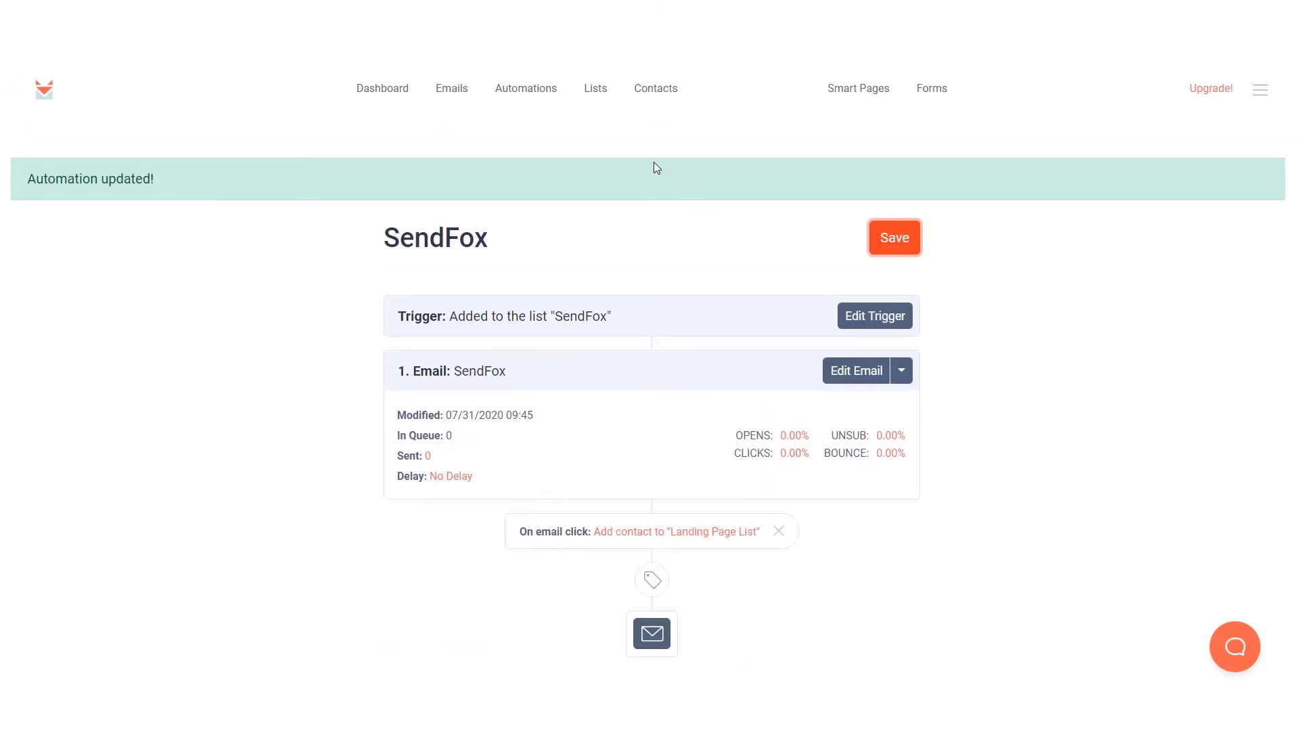
{"action": "left_click", "coordinate": [589, 94]}
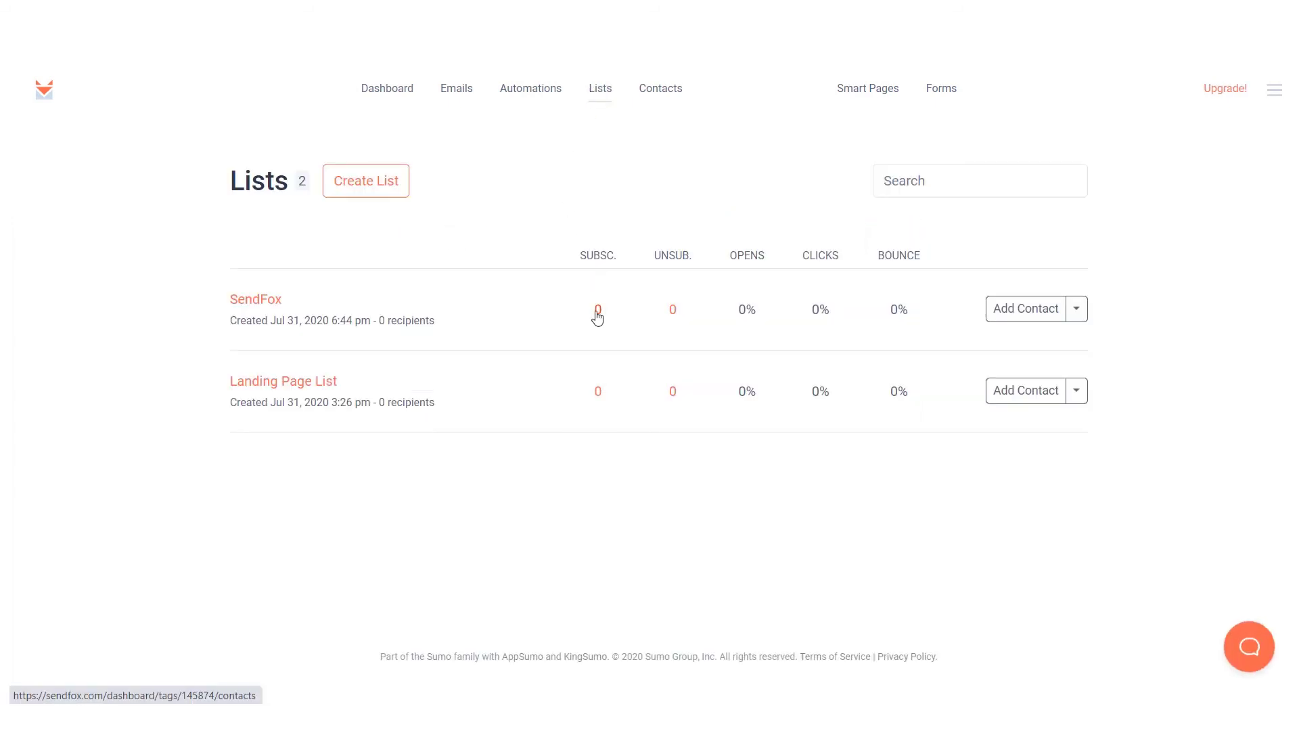
Step: View the SendFox list's subscribers and open its Edit settings
{"action": "left_click", "coordinate": [598, 312]}
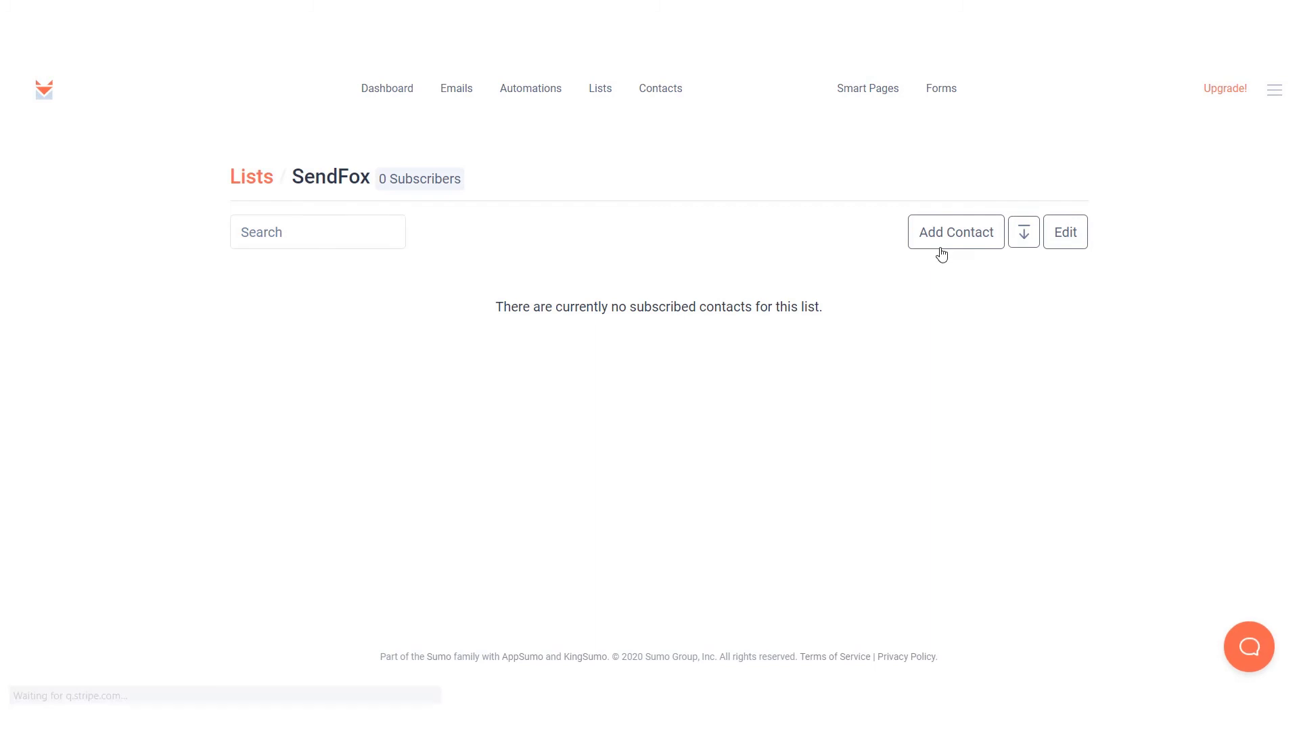
{"action": "left_click", "coordinate": [1060, 250]}
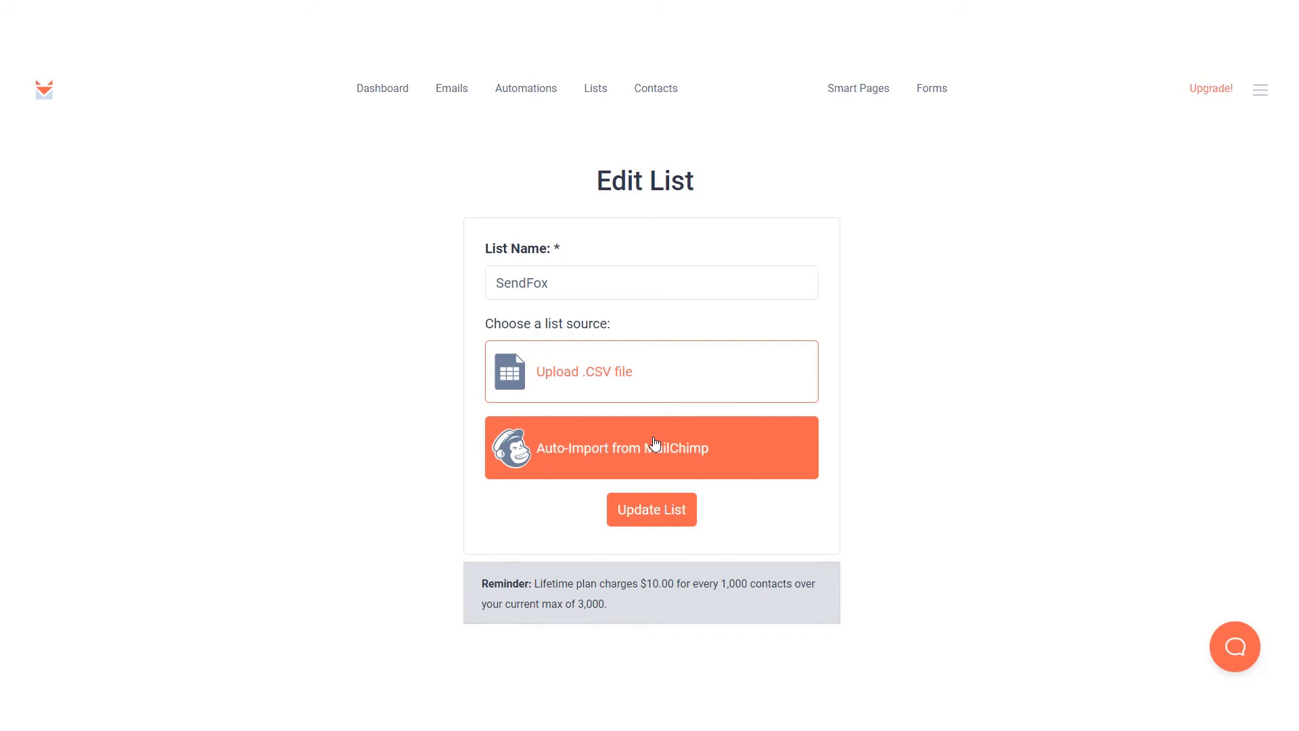
{"action": "left_click", "coordinate": [865, 96]}
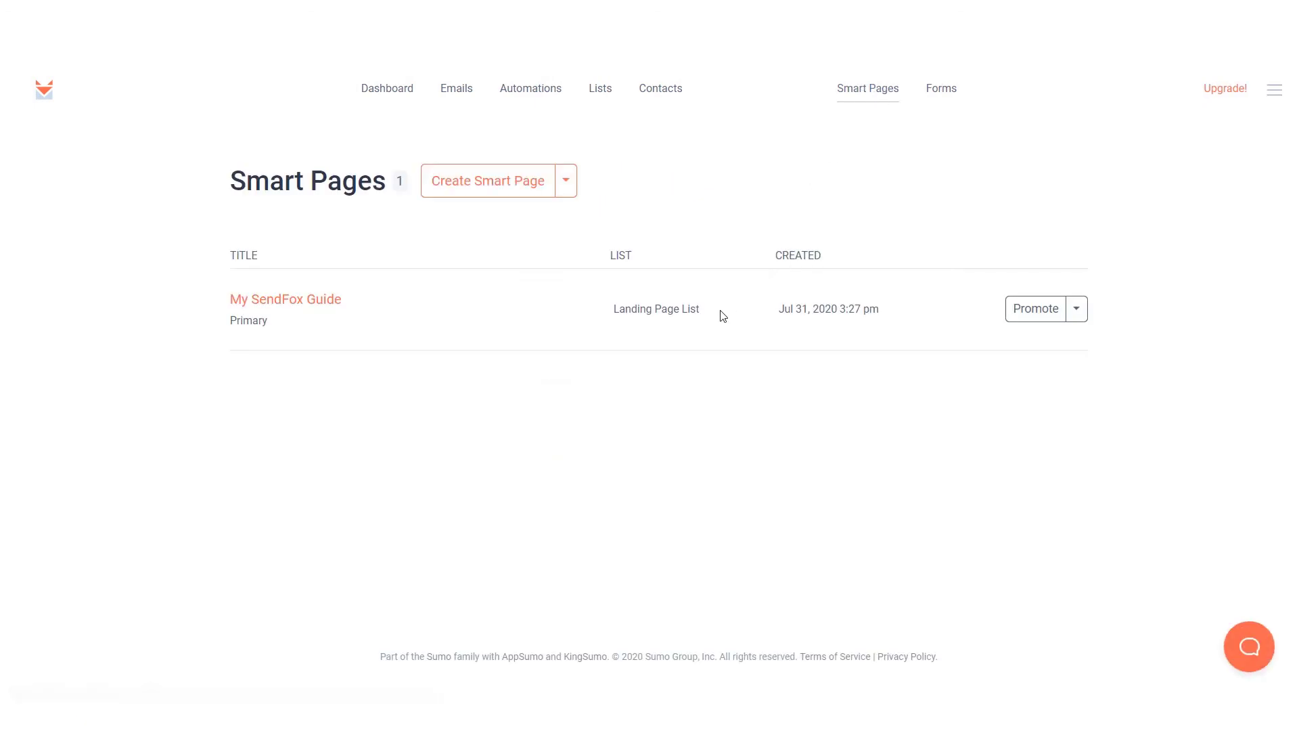
Step: Confirm 'My SendFox Guide' feeds Landing Page List, then check the empty Forms page
{"action": "left_click_drag", "start_coordinate": [710, 314], "coordinate": [608, 319]}
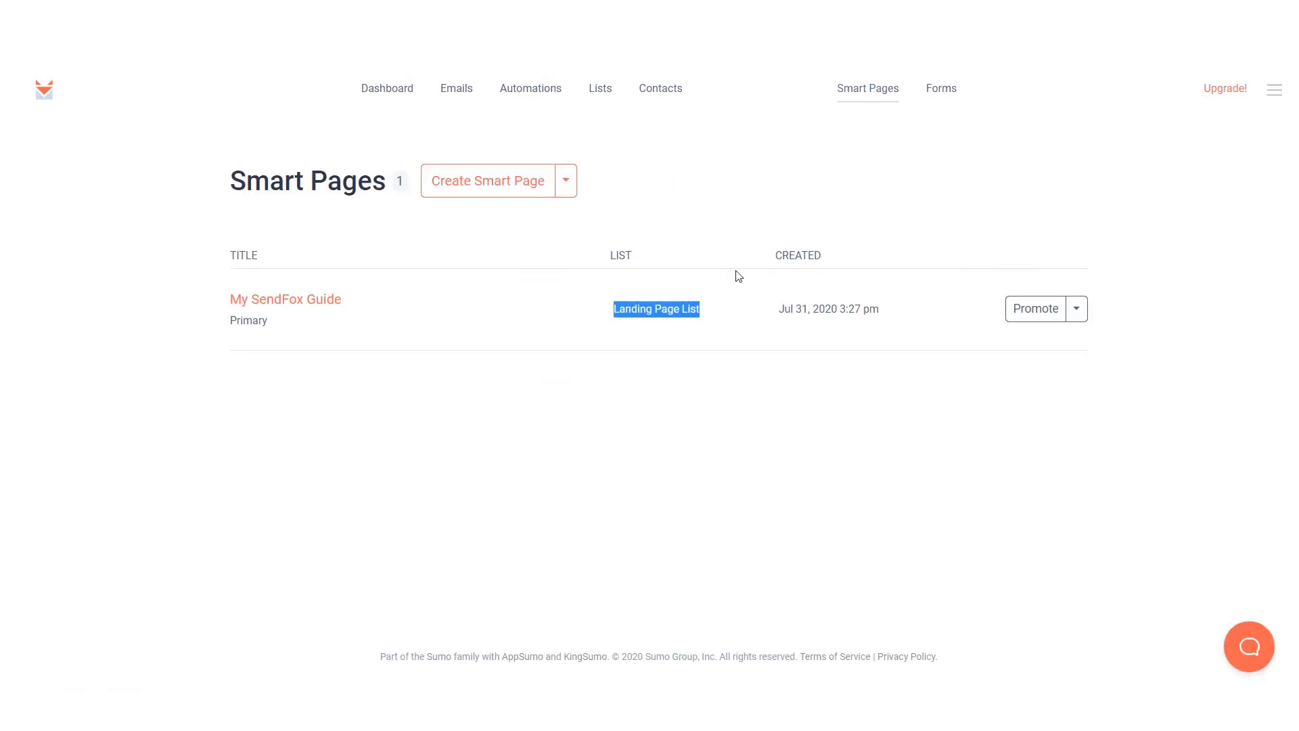
{"action": "left_click", "coordinate": [946, 92]}
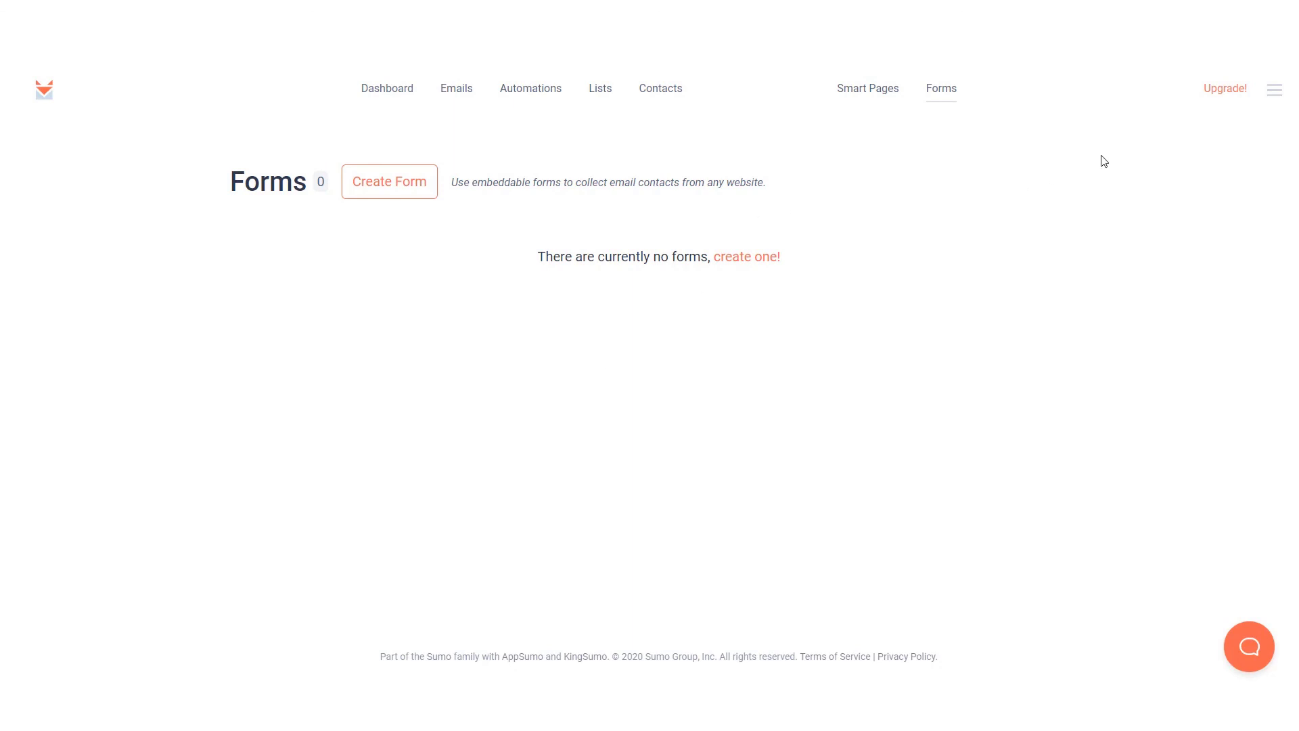
Step: Open the account menu showing Settings, Pricing, Help and Logout
{"action": "left_click", "coordinate": [1274, 94]}
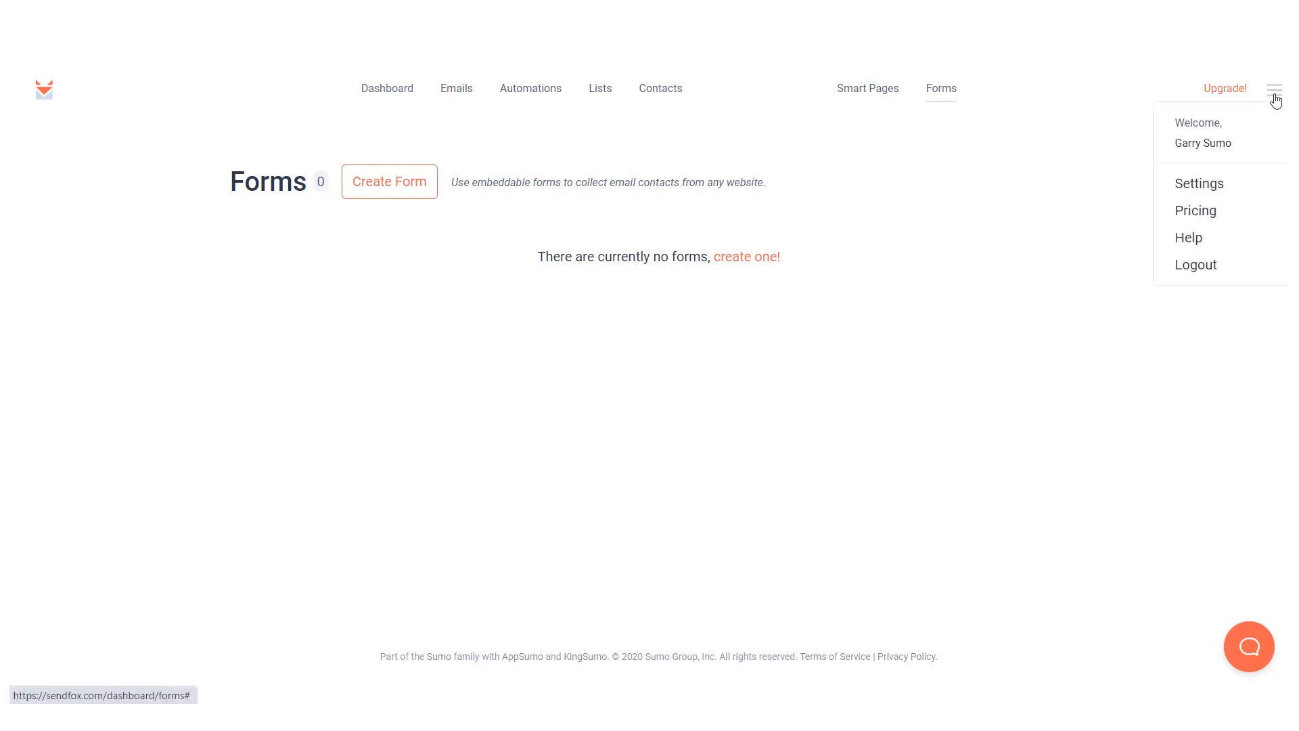